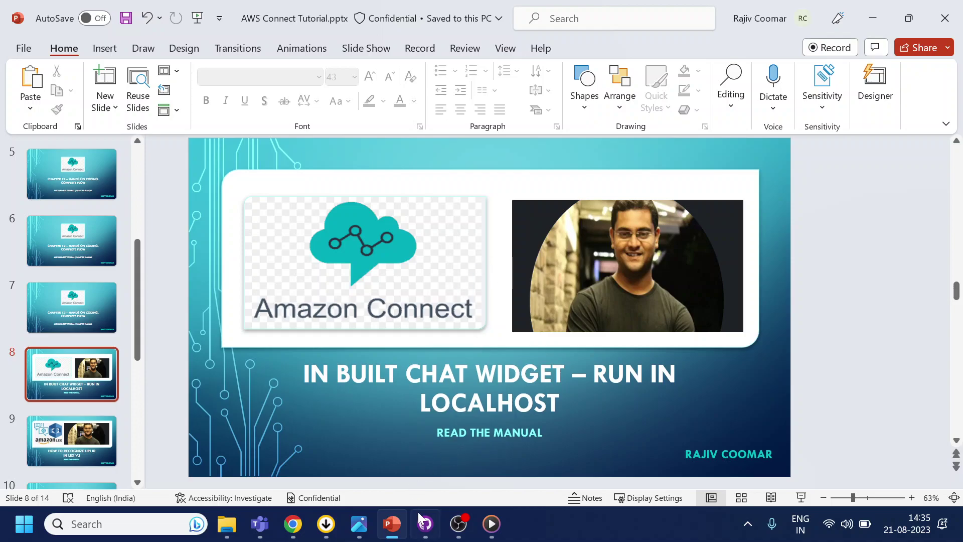
- Bring up callflow.png in Photos, then zoom and pan across the COVID helpline flowchart from its Start node
click(364, 527)
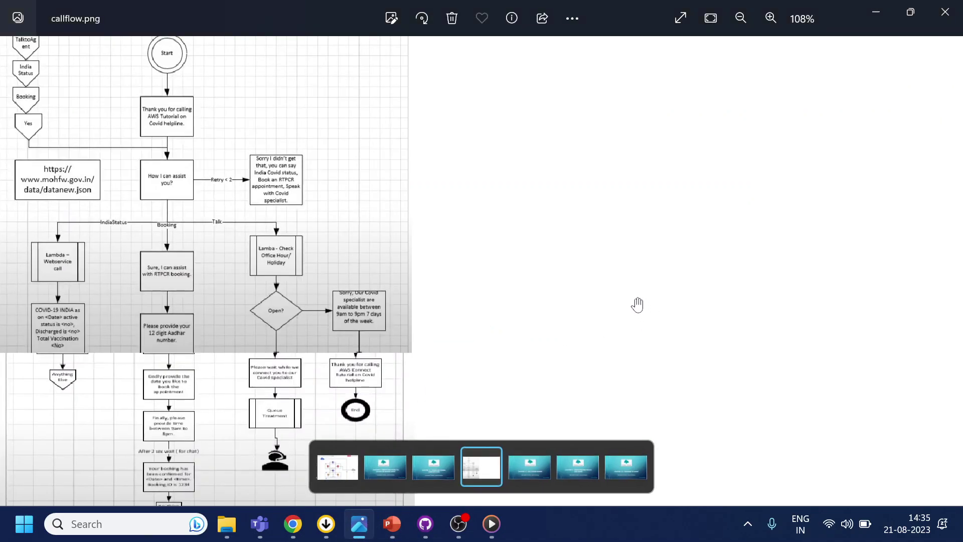
scroll(594, 209, up, 3)
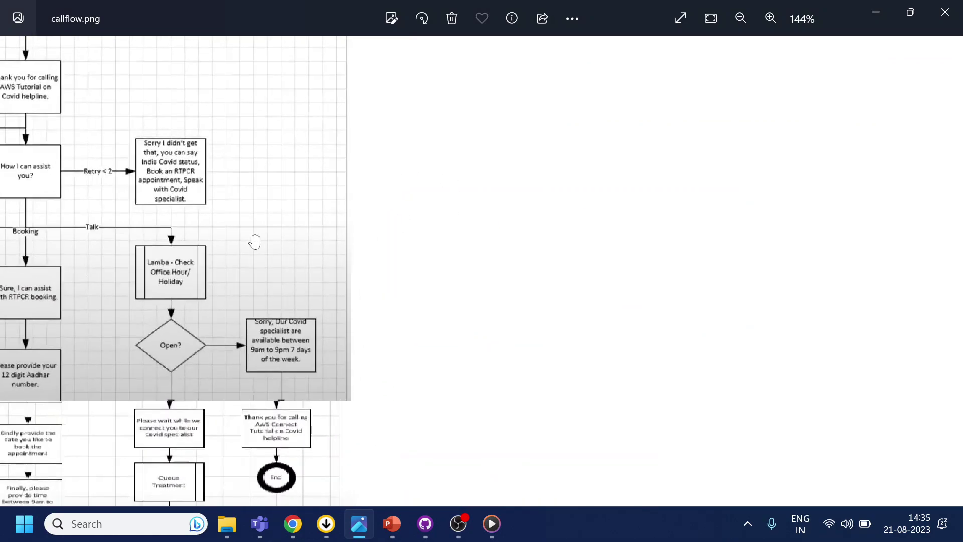
drag(255, 241, 690, 247)
scroll(488, 239, up, 1)
drag(488, 239, 559, 238)
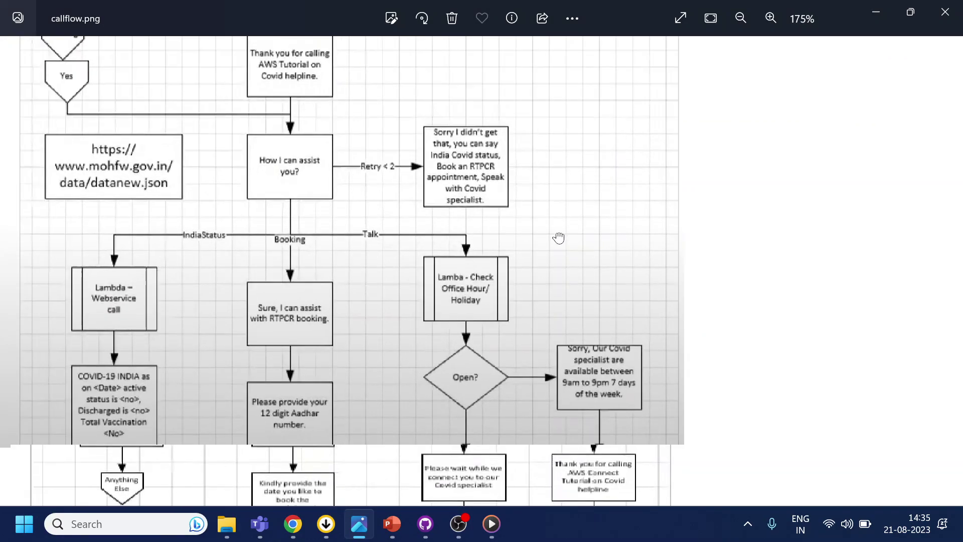
scroll(562, 237, up, 1)
scroll(562, 237, down, 3)
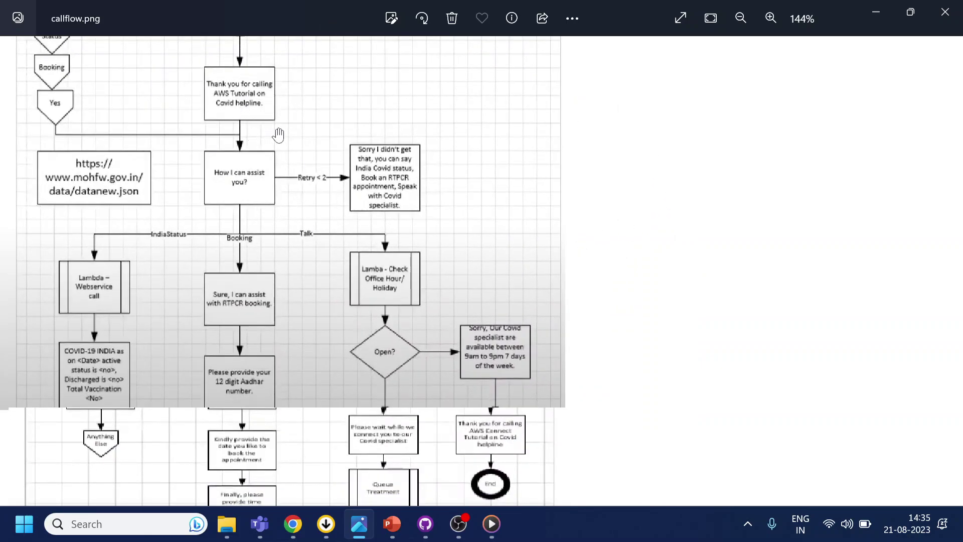
scroll(291, 118, up, 1)
scroll(290, 118, down, 2)
drag(327, 104, 351, 194)
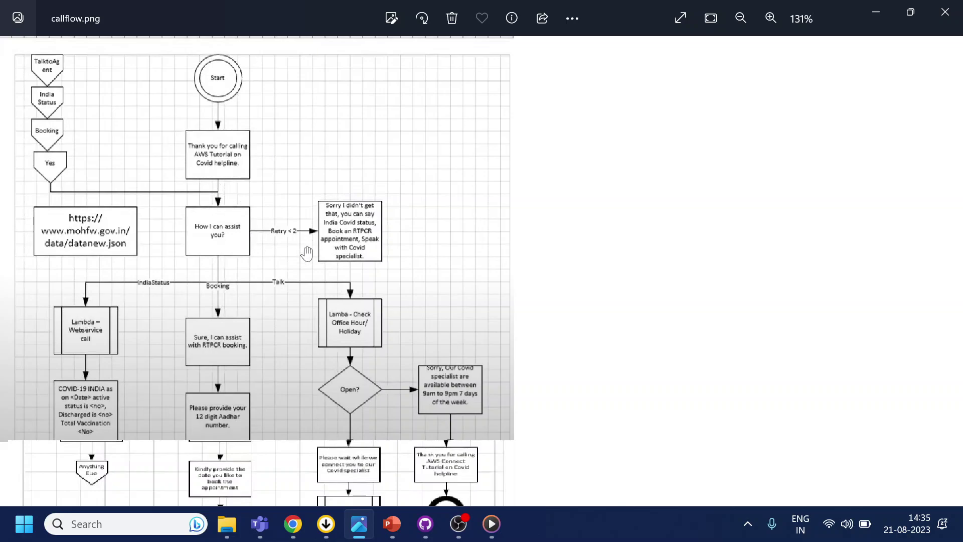
drag(308, 249, 329, 194)
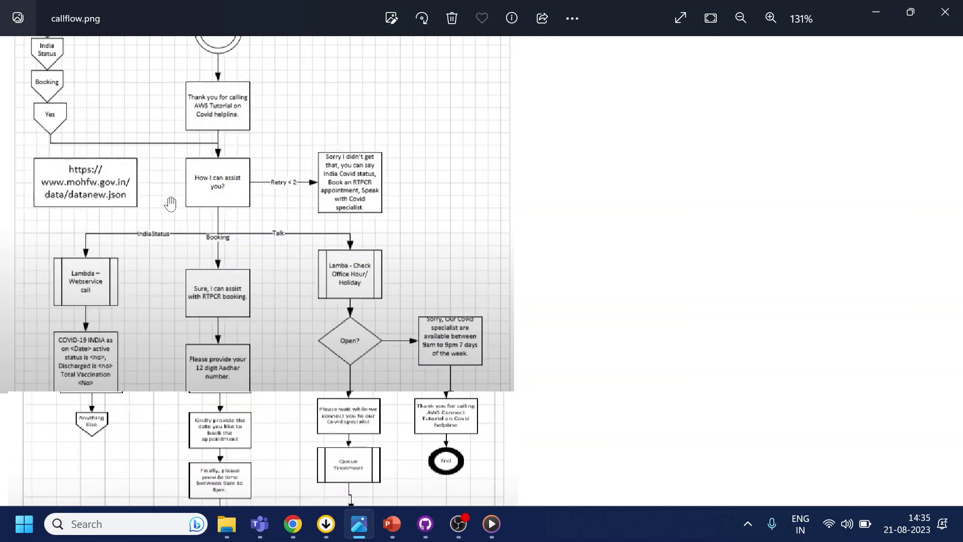
drag(268, 327, 285, 288)
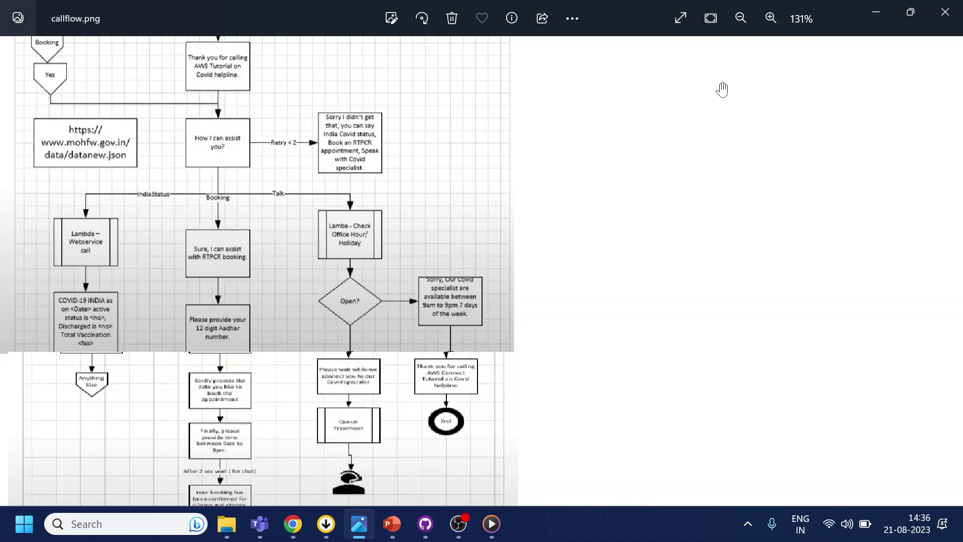
- Close the diagram, reload the Amazon Connect Dashboard tab in Chrome, and go to Customize chat widget
click(945, 13)
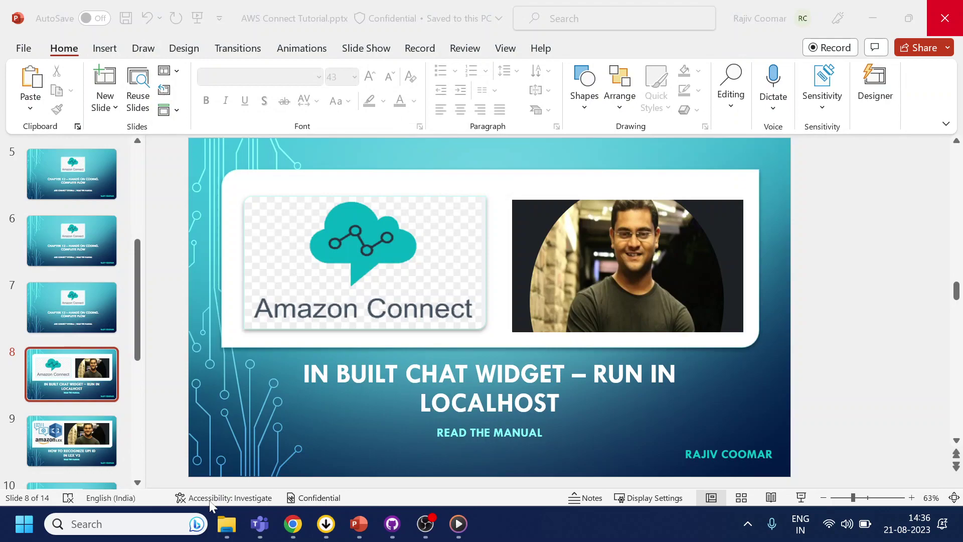
click(291, 523)
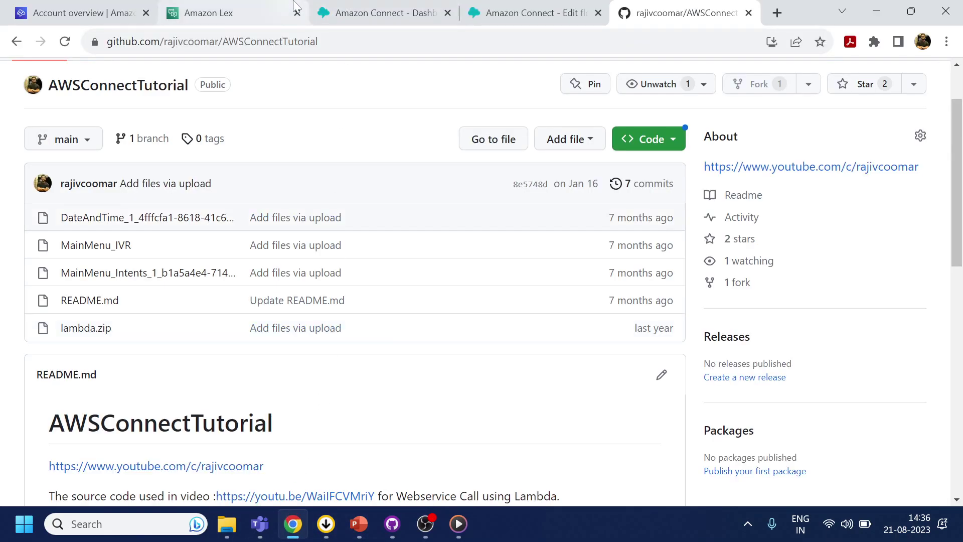
click(427, 15)
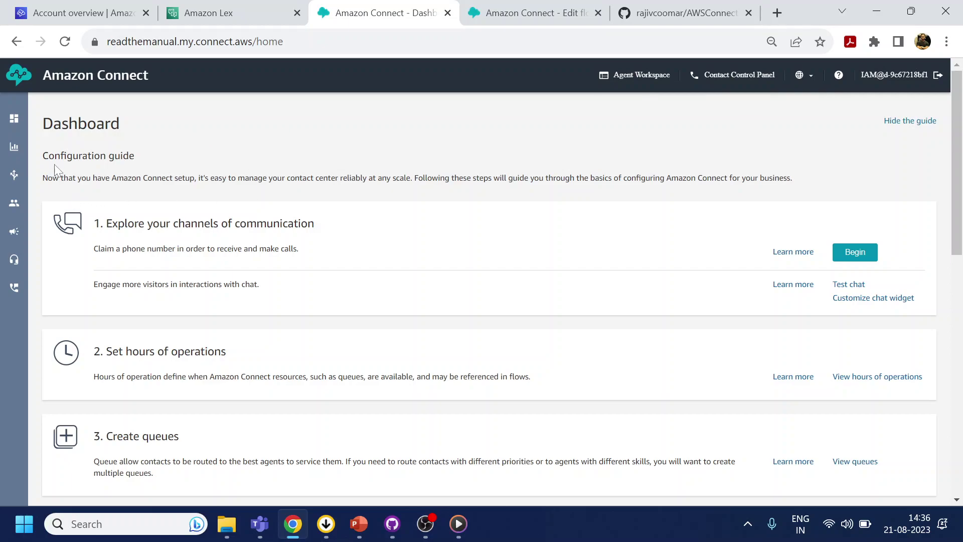
mouse_move(12, 122)
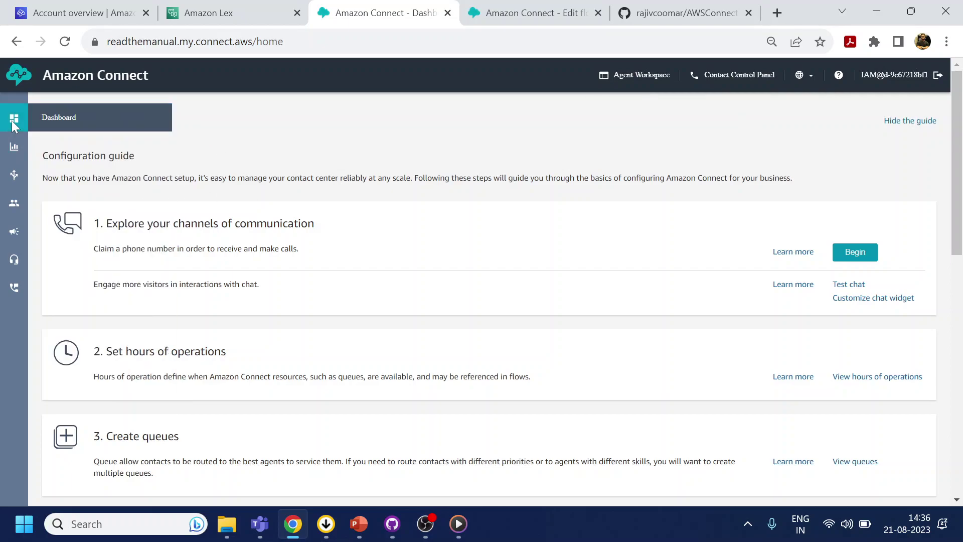
click(59, 120)
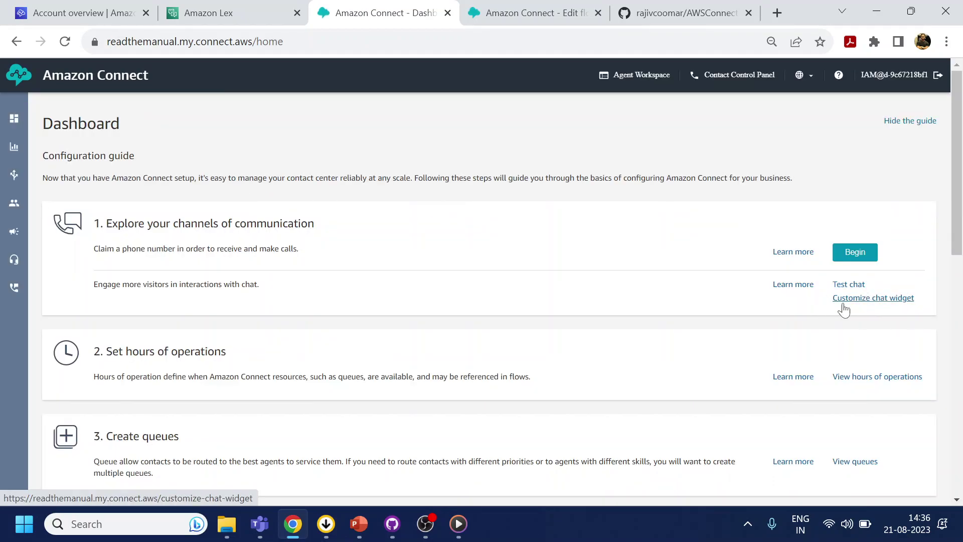
click(862, 301)
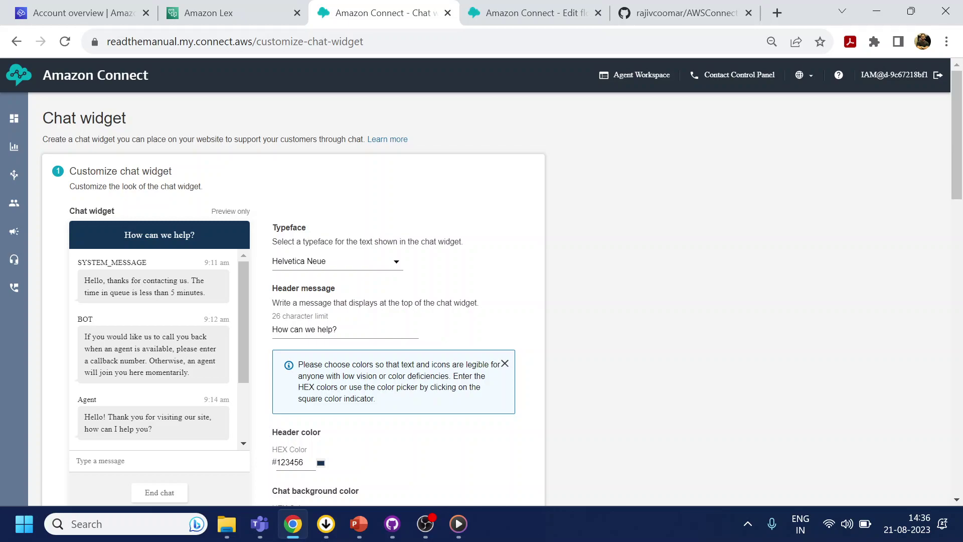
- Search Google for 'green rgb' and copy the chartreuse code #7FFF00
scroll(347, 346, down, 2)
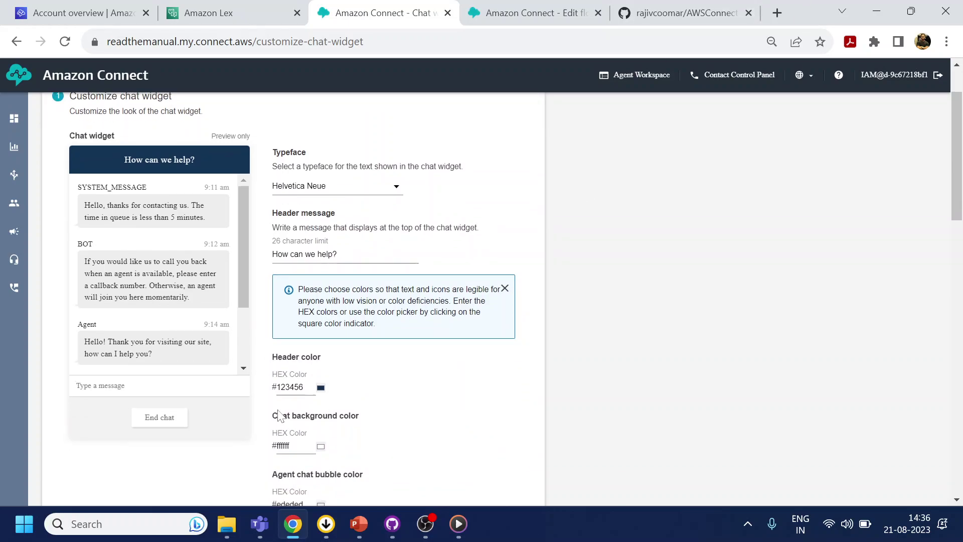
double_click(275, 392)
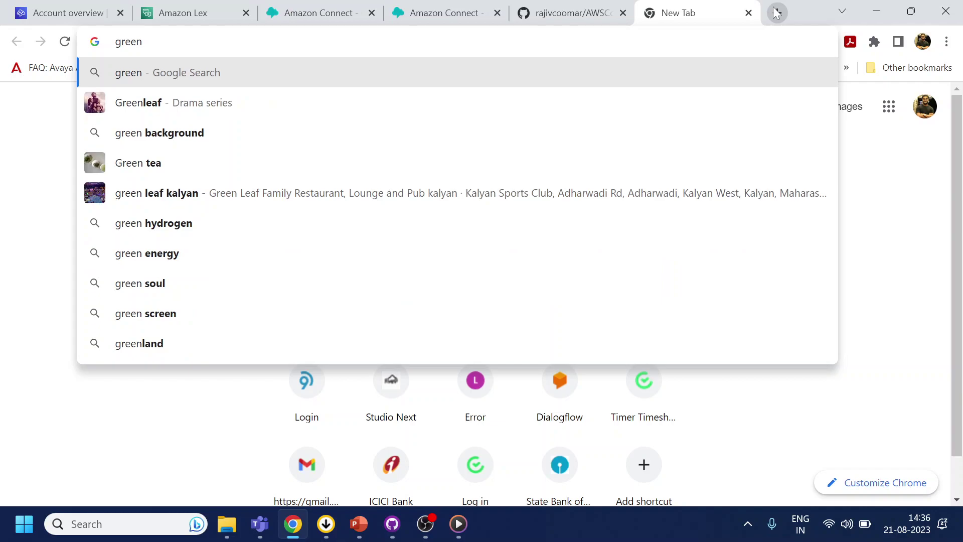
text(rgb)
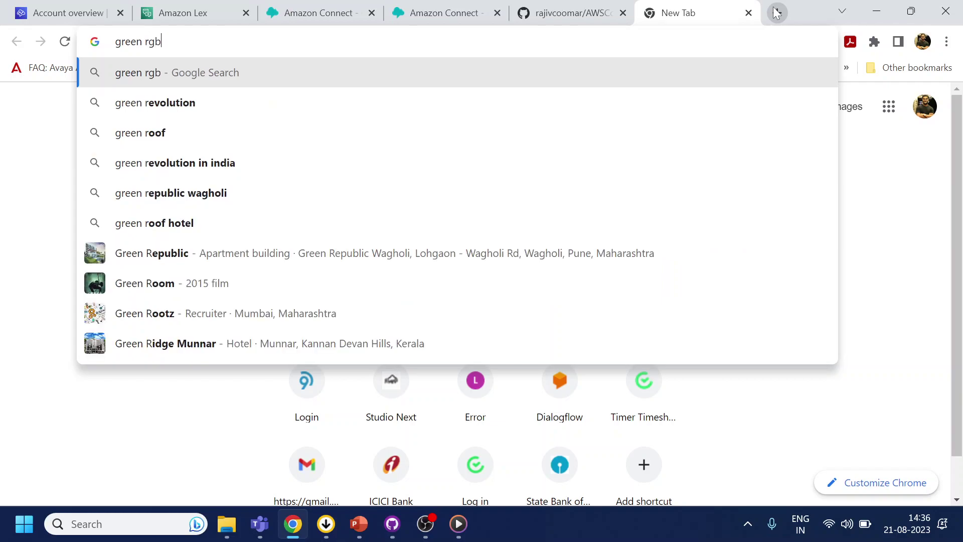
key(Return)
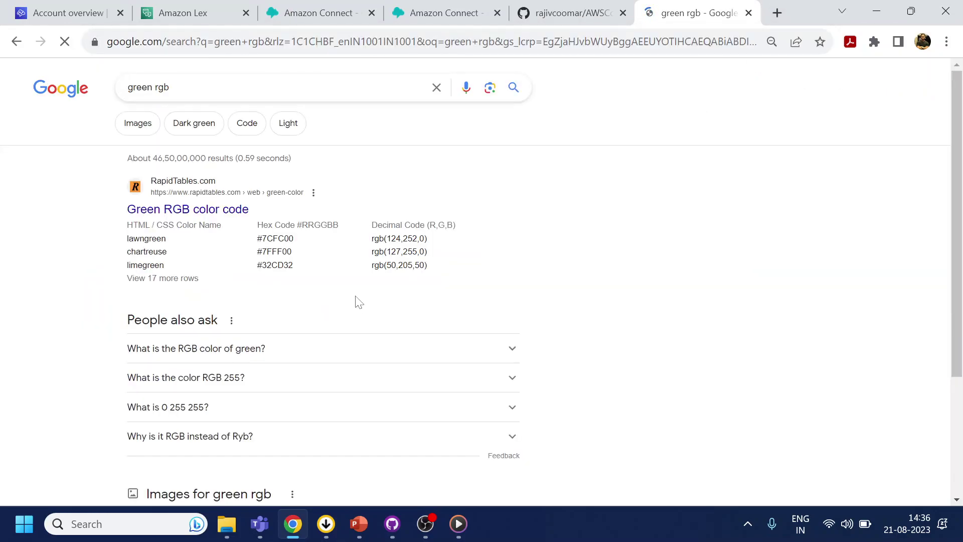
drag(257, 251, 303, 254)
key(ctrl+c)
- Paste the code into the Header color HEX field, removing the duplicate # so it reads 7FFF00
click(311, 13)
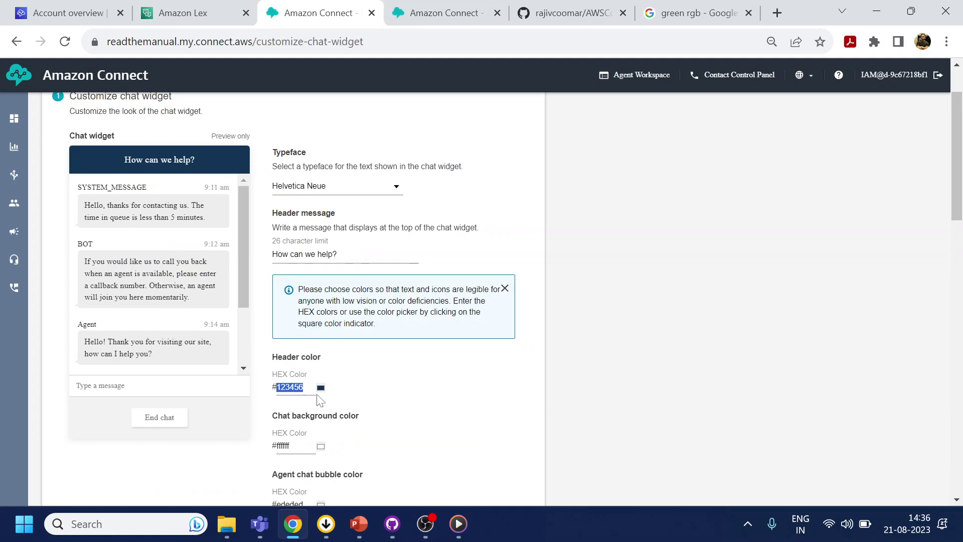
key(ctrl+v)
key(Home)
key(Delete)
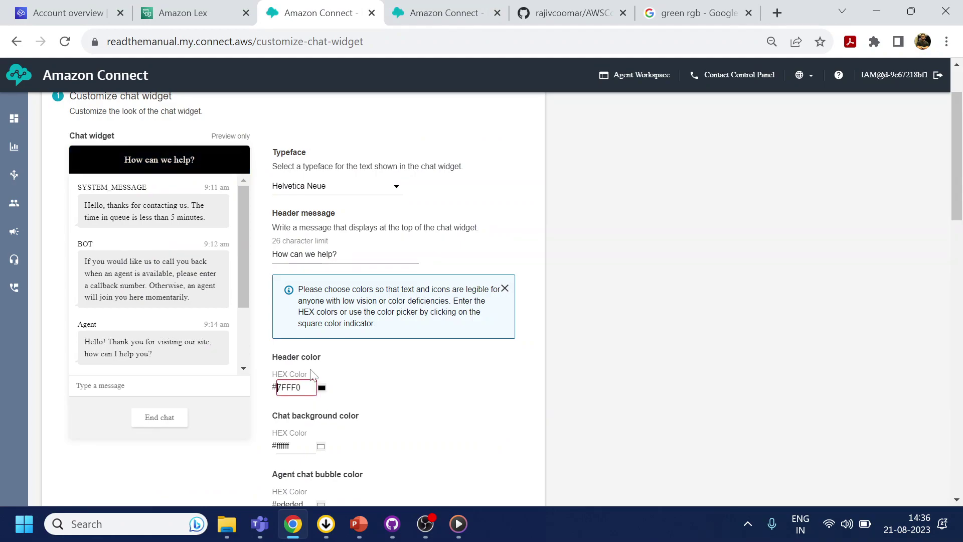
click(698, 12)
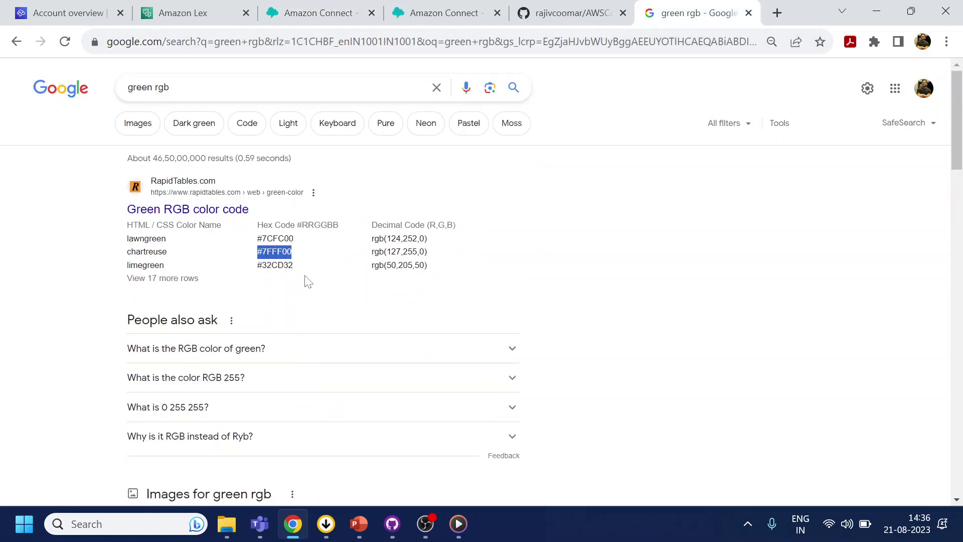
click(324, 10)
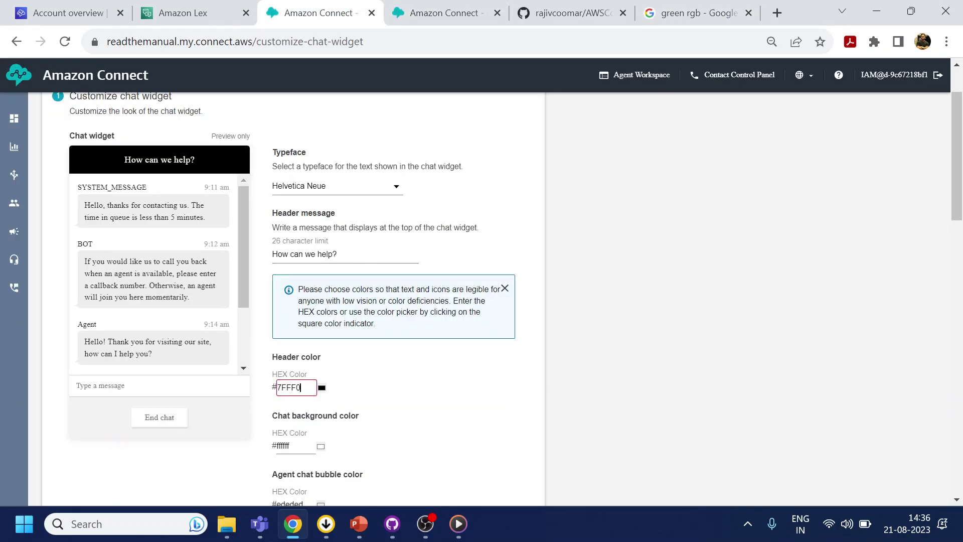
text(0)
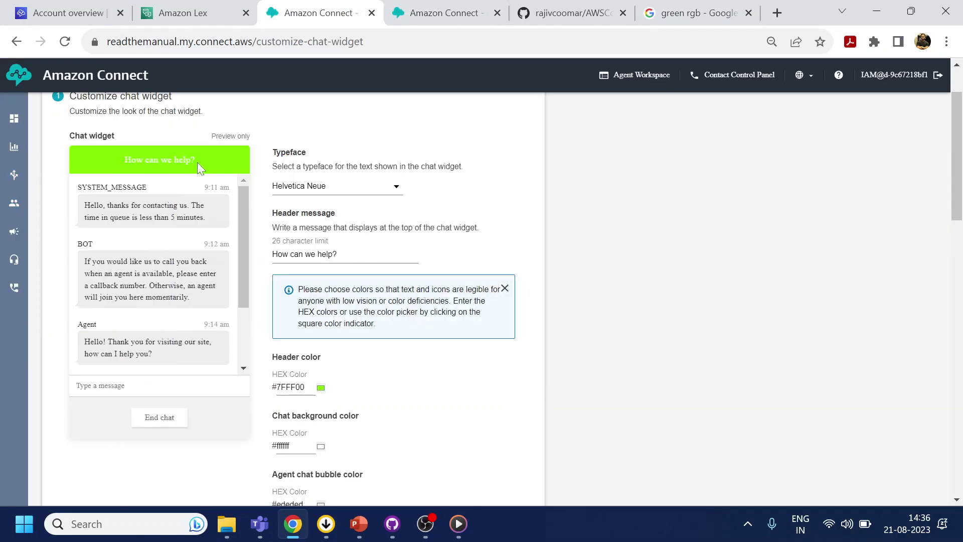
scroll(304, 388, down, 1)
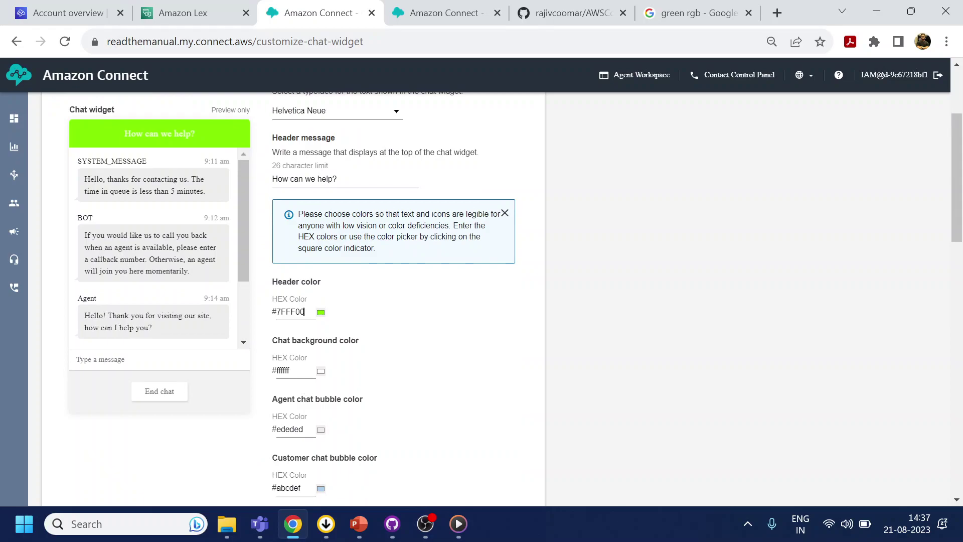
- Open the full table of green colour codes and set the chat background colour to 20B2AA
key(Tab)
click(662, 12)
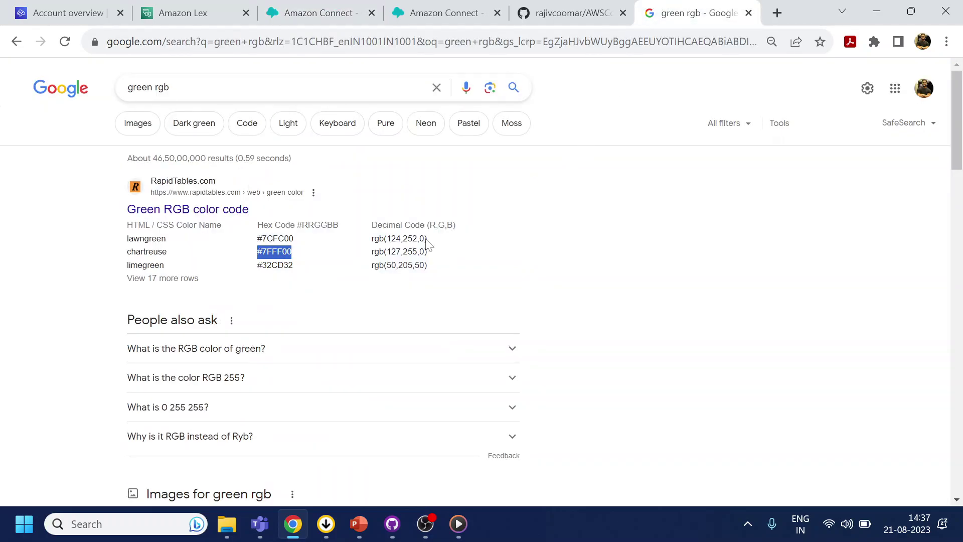
click(184, 213)
scroll(184, 213, down, 5)
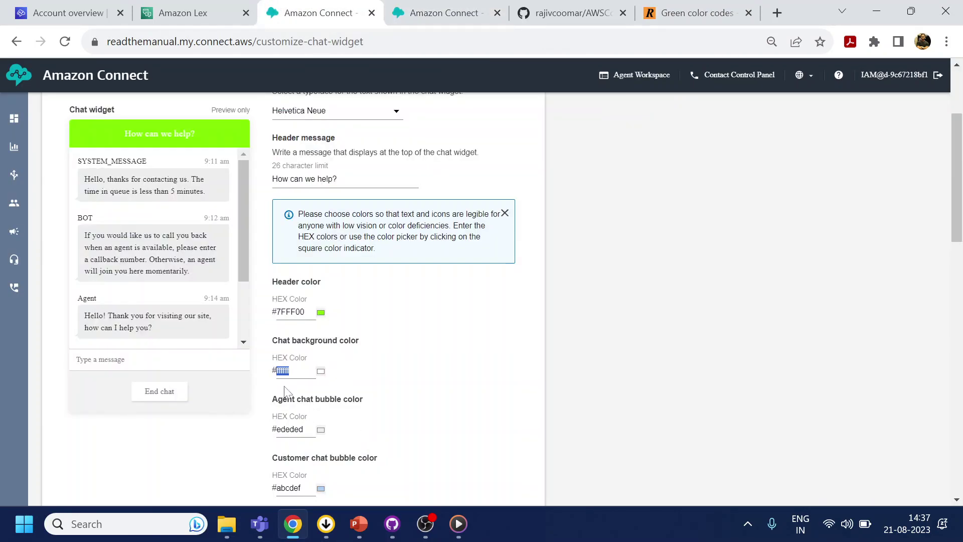
text(20B2AA)
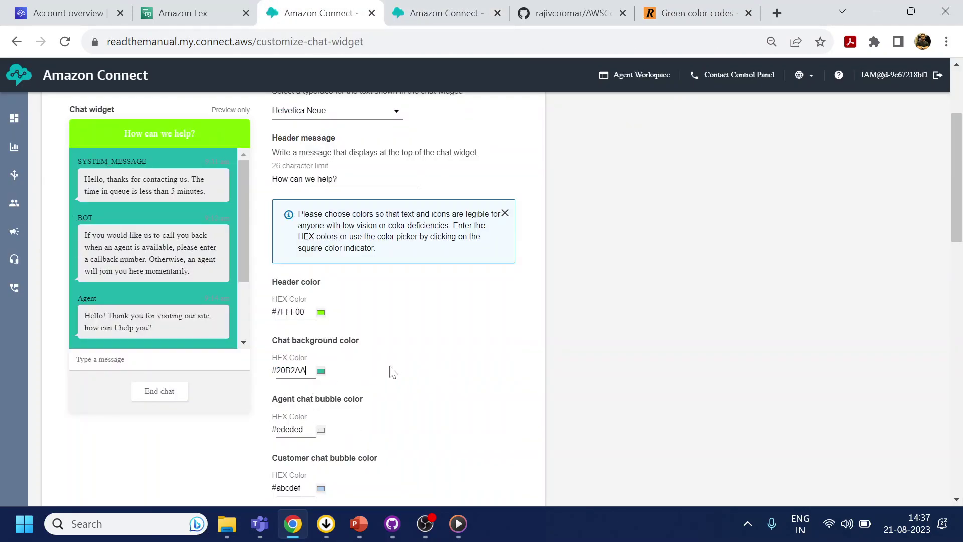
- Copy olive 808000 from the colour table and paste it as the agent chat bubble colour
scroll(394, 387, down, 1)
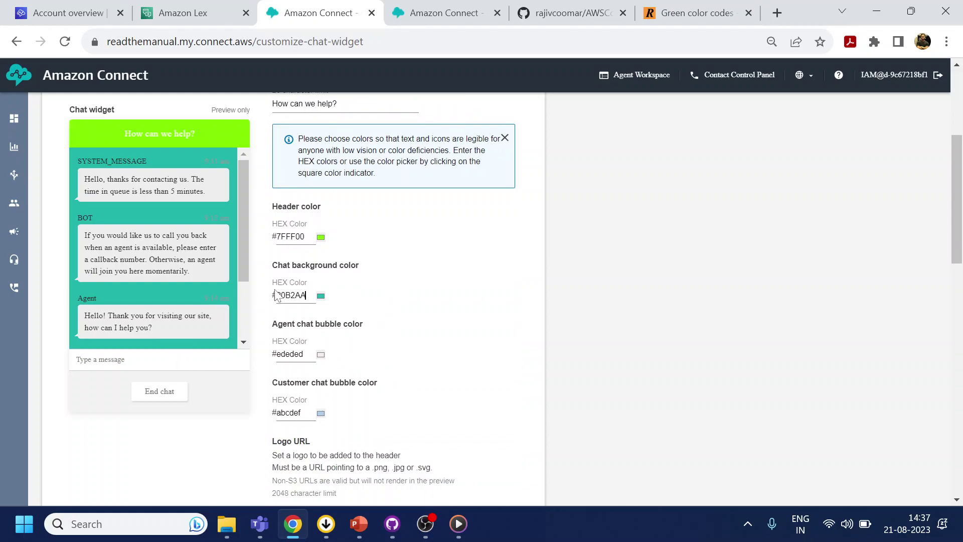
click(681, 4)
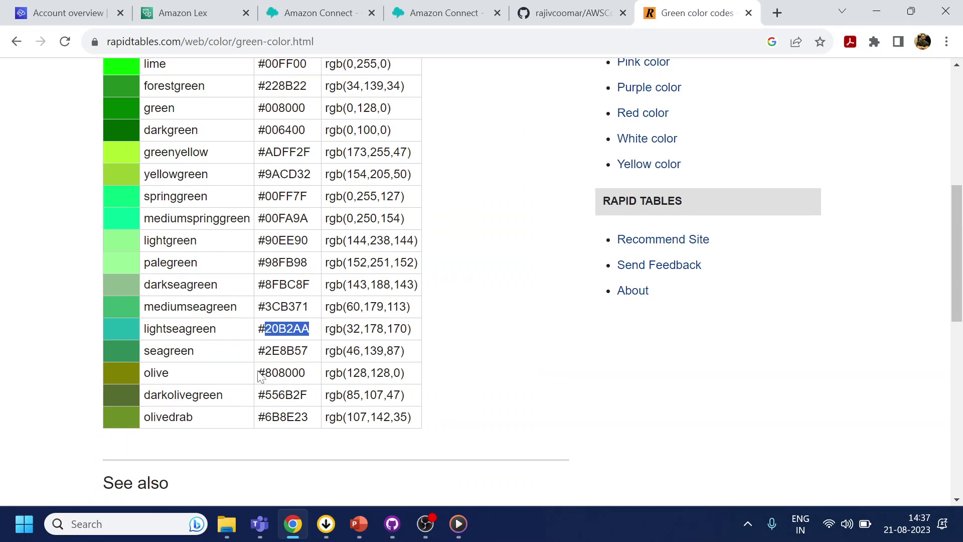
double_click(315, 375)
key(ctrl+c)
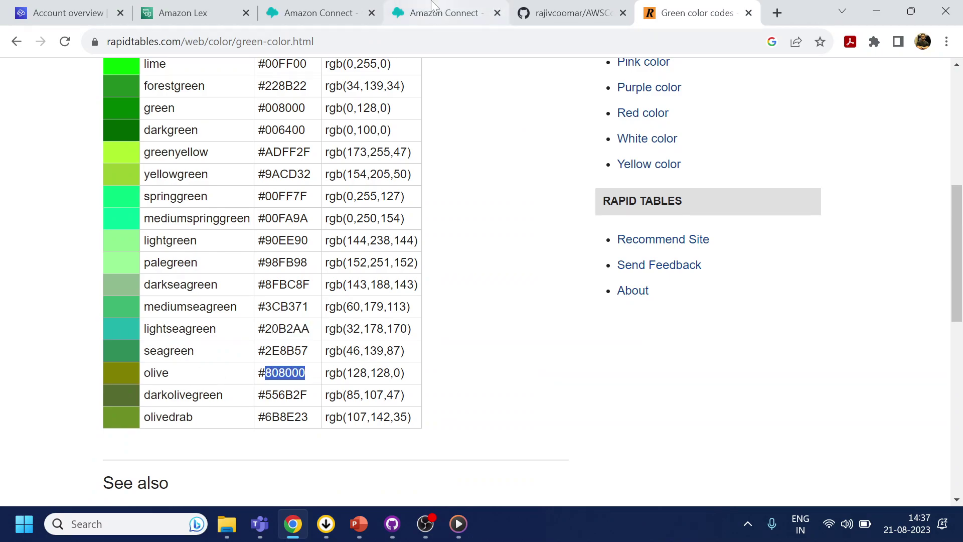
click(314, 12)
key(Tab)
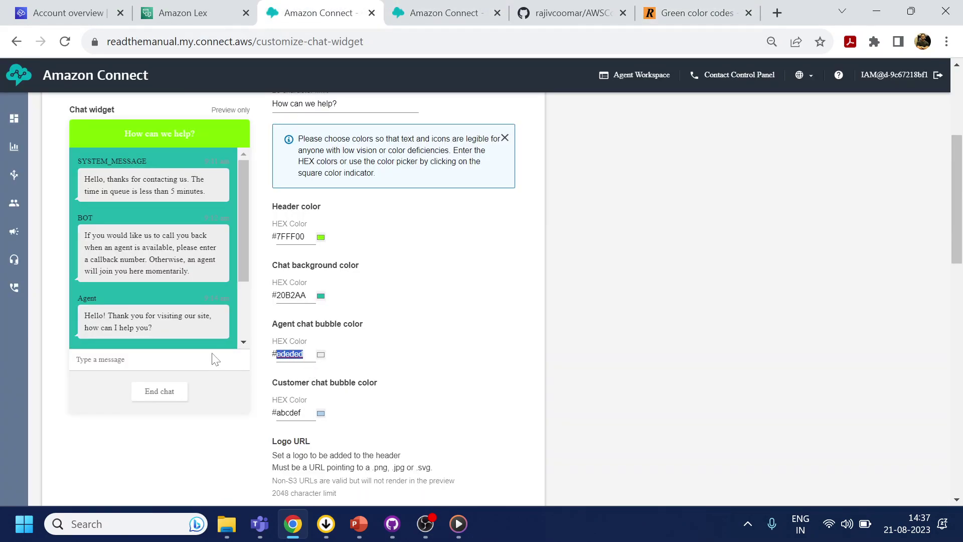
key(ctrl+v)
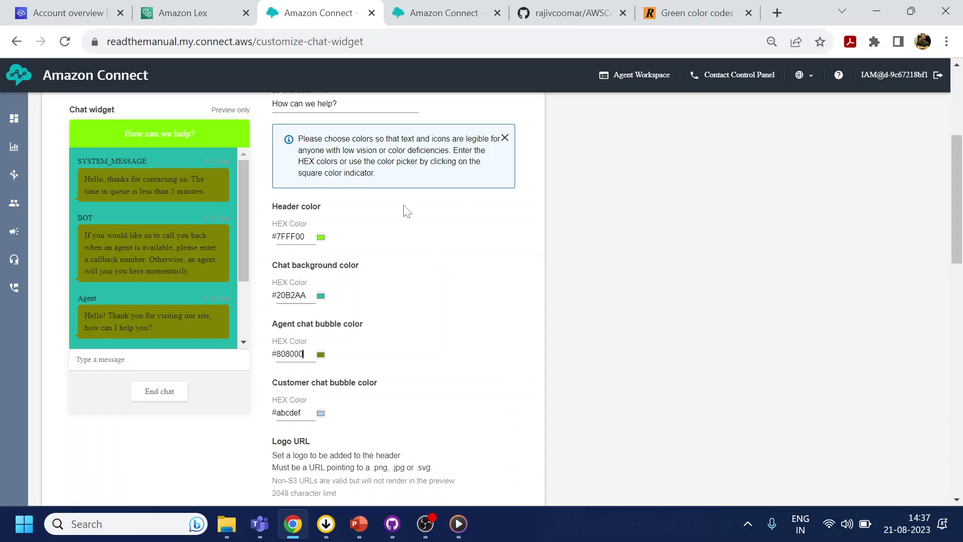
scroll(324, 144, up, 1)
- Replace the header message with 'Read the Manual Chatbot'
drag(351, 179, 211, 179)
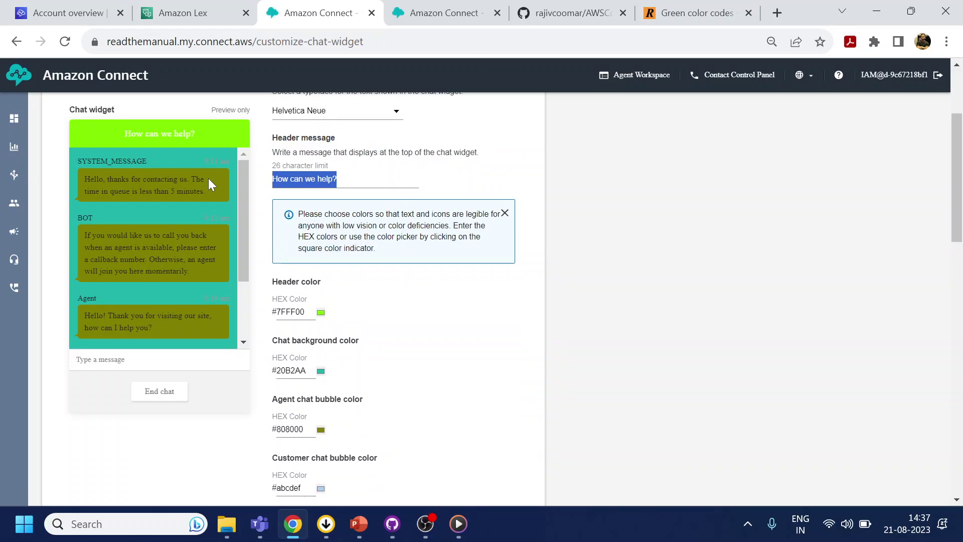
text(Read the Manu)
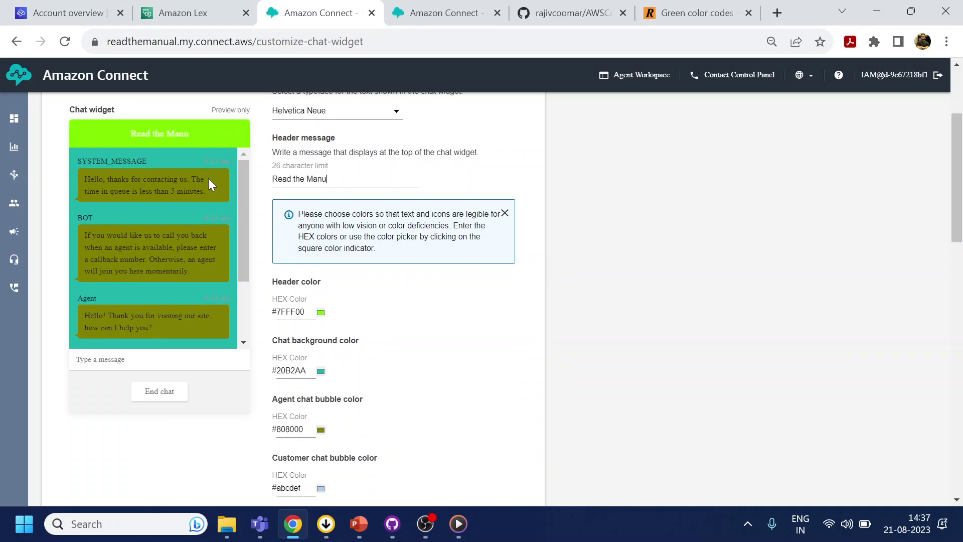
text(al Chatbot)
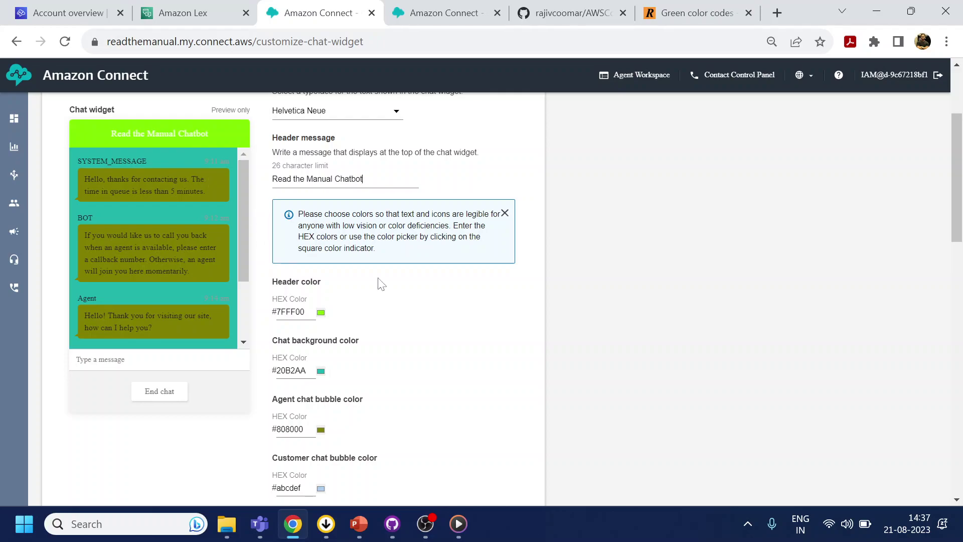
scroll(381, 285, down, 9)
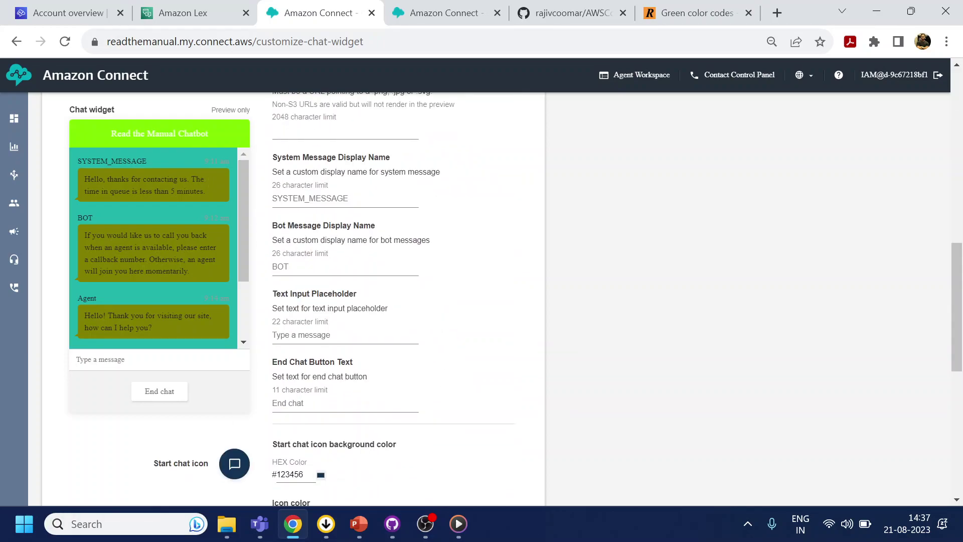
- Set the bot message display name to 'RTM' and the end-chat button text to 'END'
text(ReadTheManual)
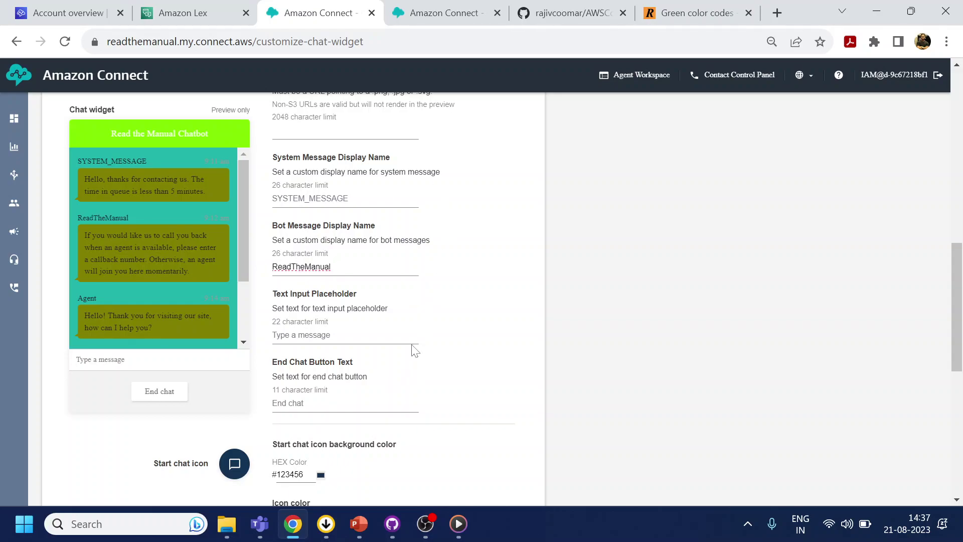
key(ctrl+a)
text(RTM)
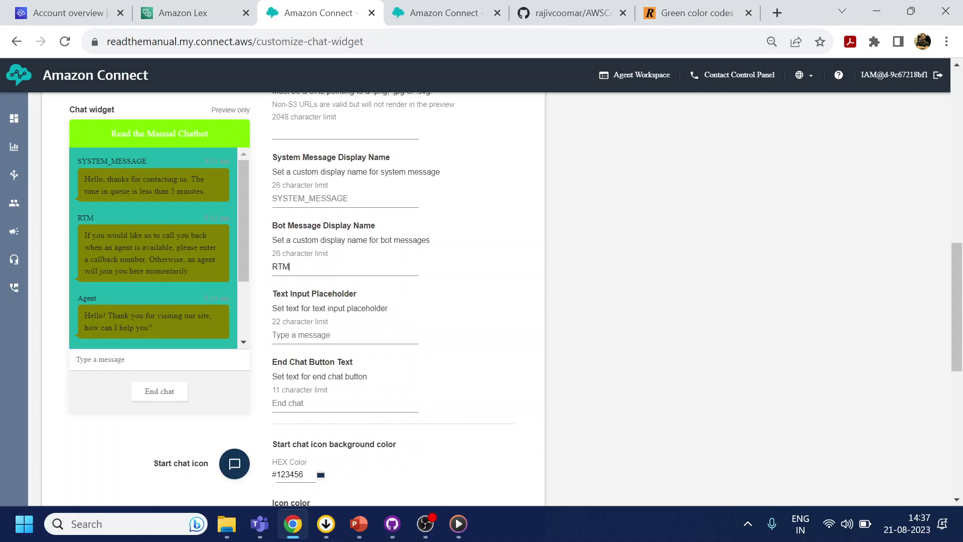
scroll(393, 349, down, 3)
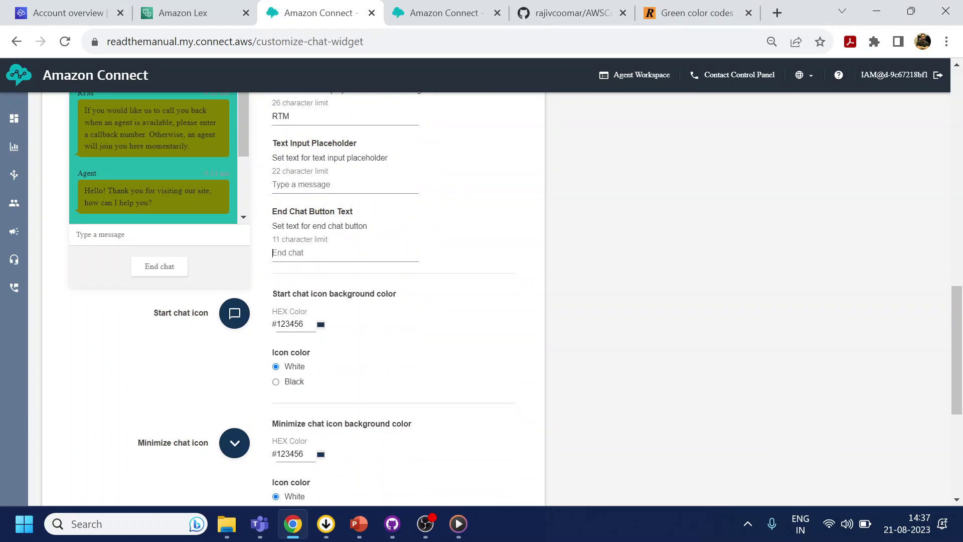
text(ER)
text(ND)
scroll(351, 251, down, 3)
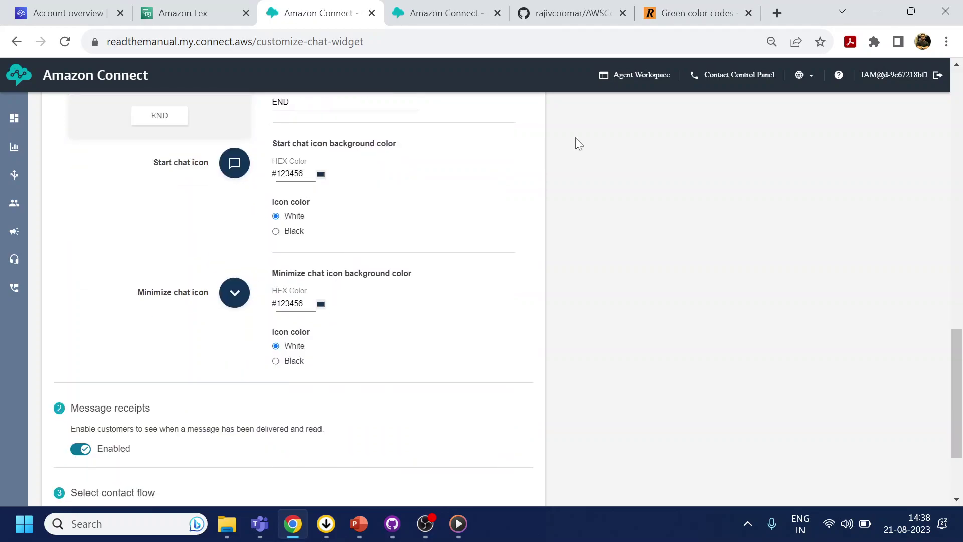
- Copy yellow-green 9ACD32 and paste it into both the minimize and start chat icon colours
click(699, 11)
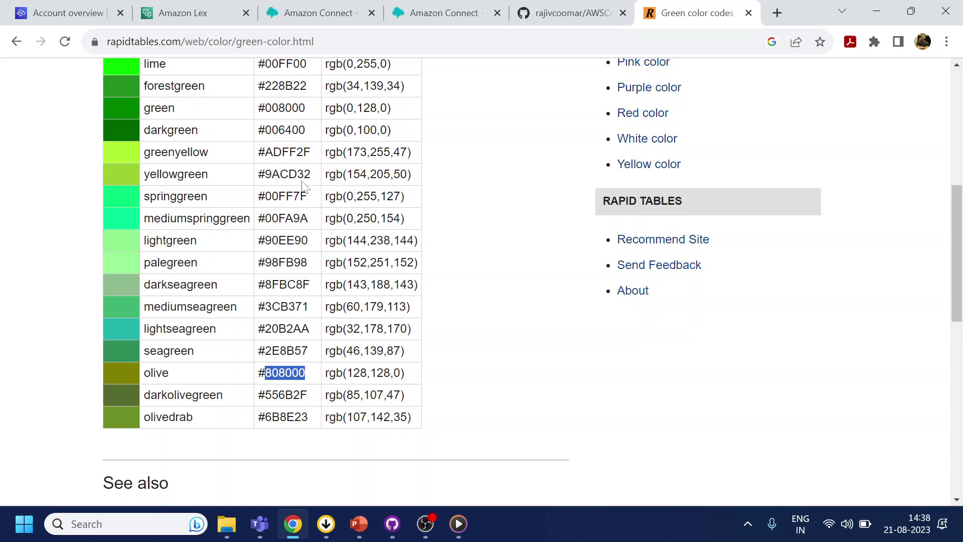
drag(311, 174, 272, 174)
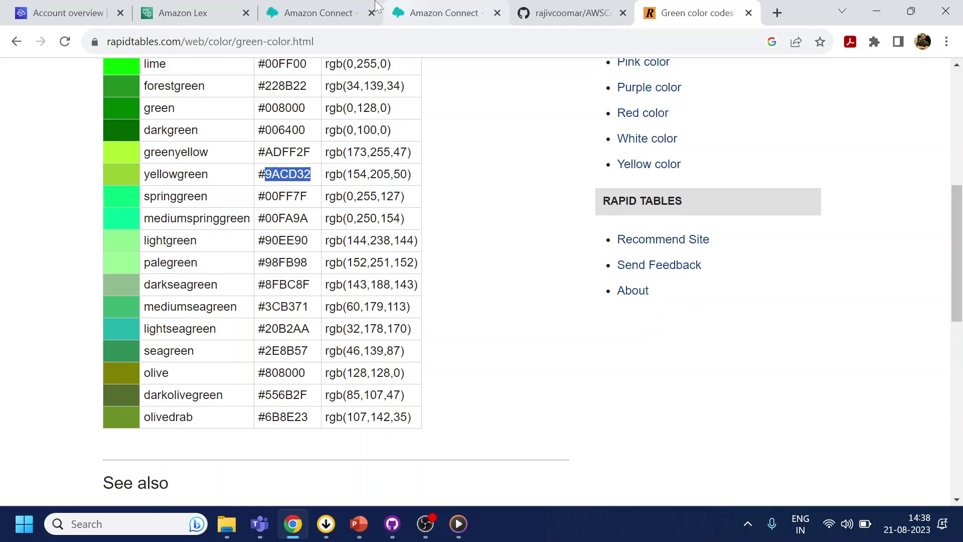
click(311, 13)
drag(303, 304, 270, 309)
text(#9ACD32)
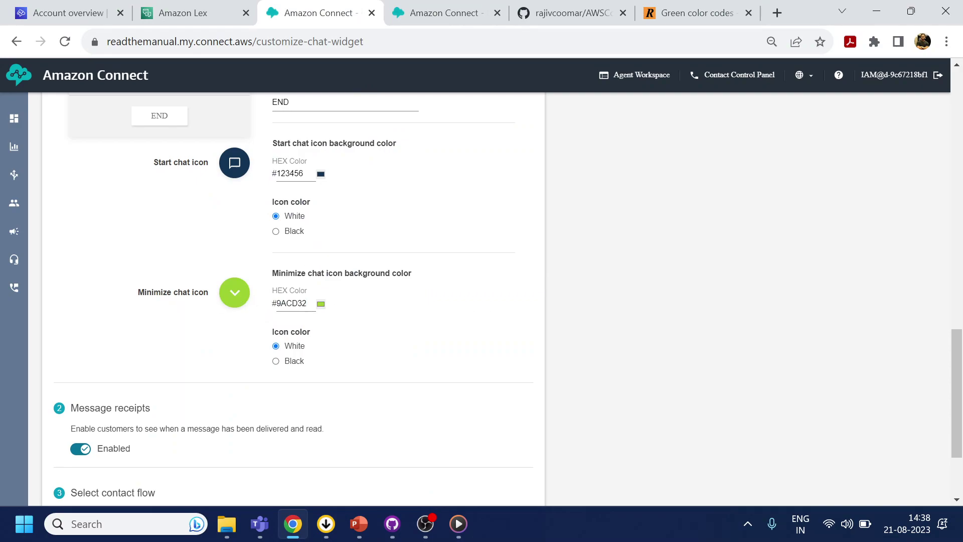
drag(313, 174, 168, 177)
text(9ACD32)
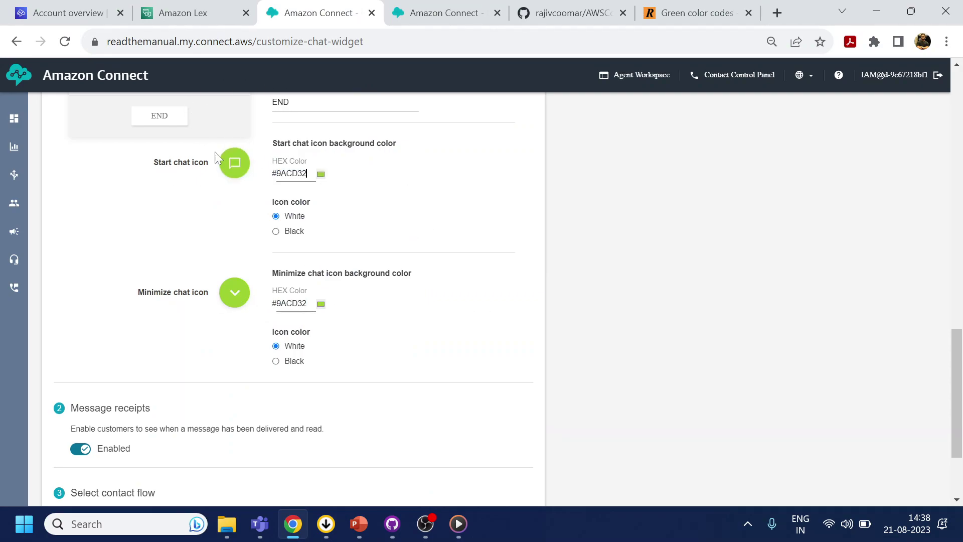
- Choose MainMenu_IVR as the widget's contact flow
scroll(458, 378, down, 3)
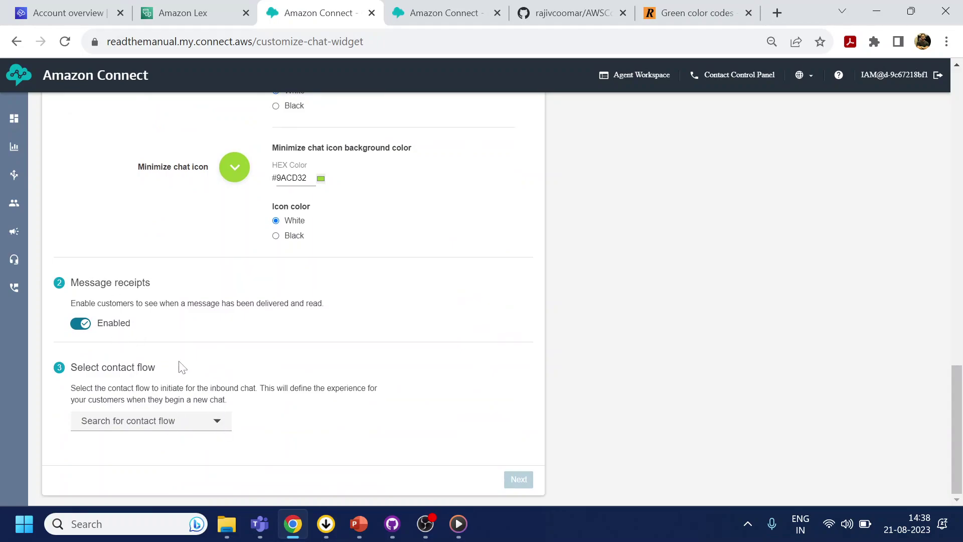
click(211, 430)
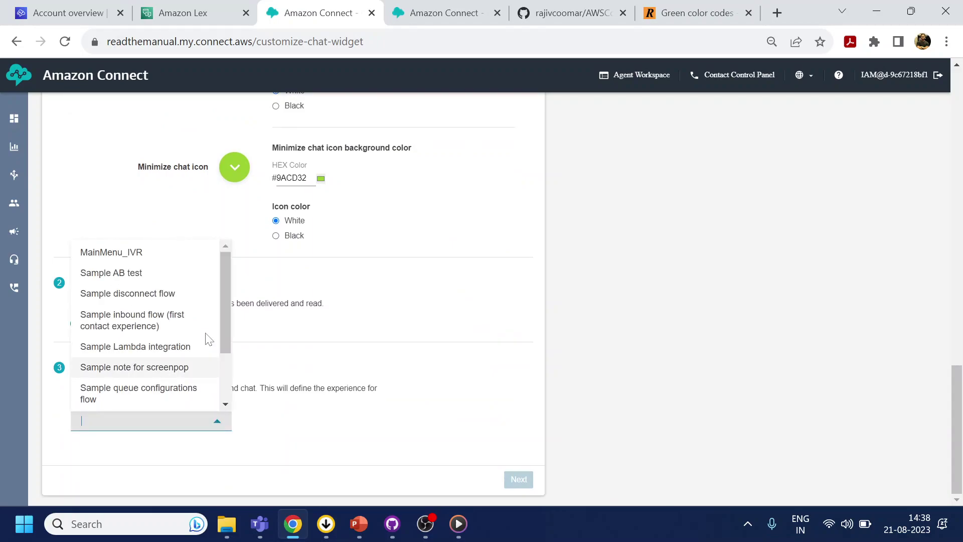
click(136, 257)
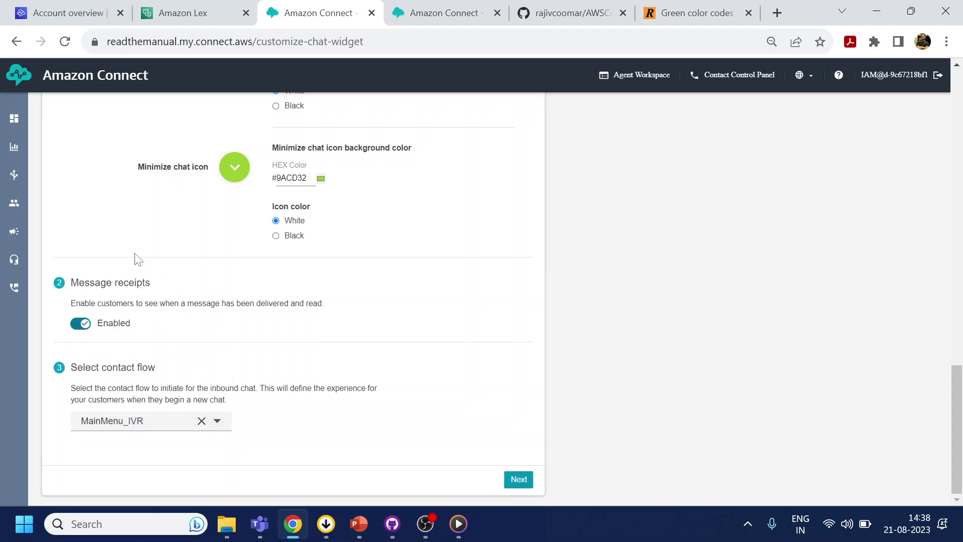
click(523, 481)
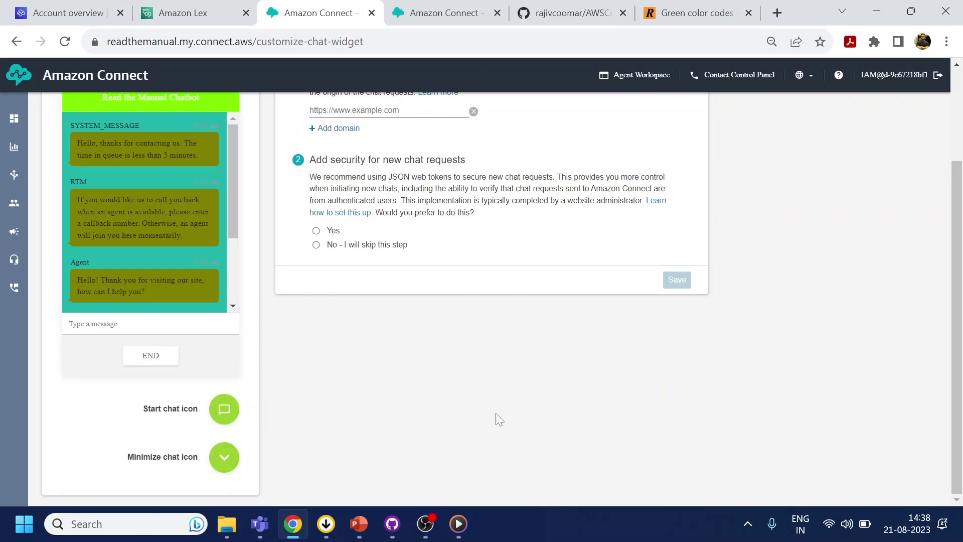
scroll(499, 419, up, 3)
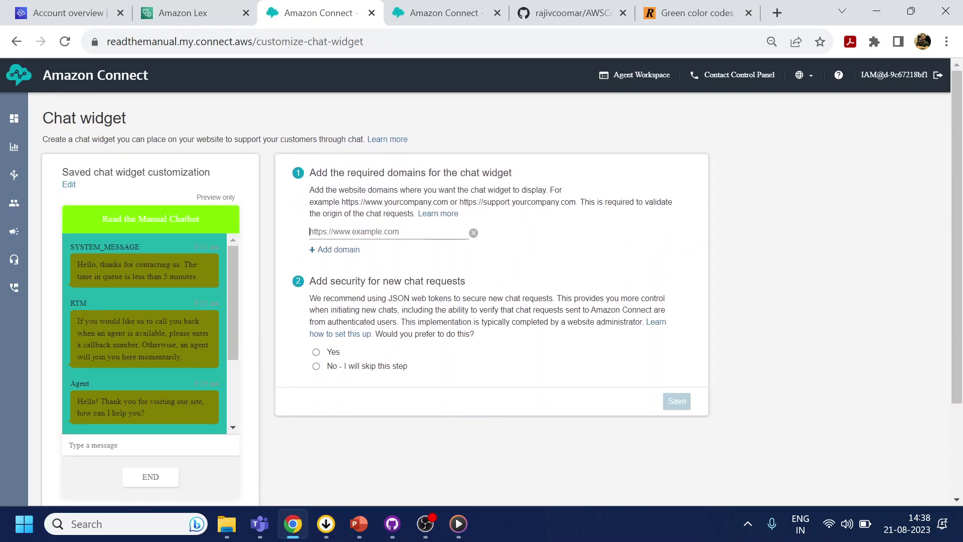
text(http:)
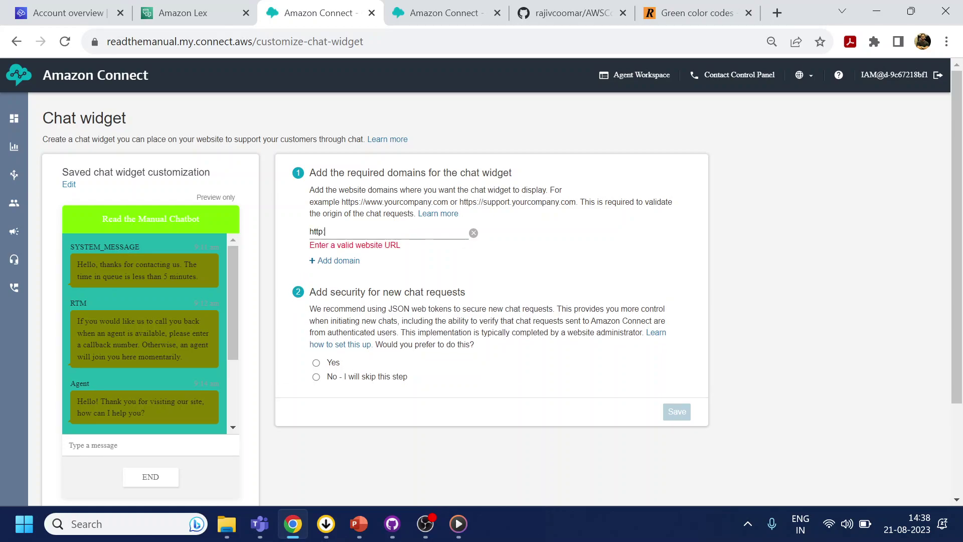
text(//localhost:3000)
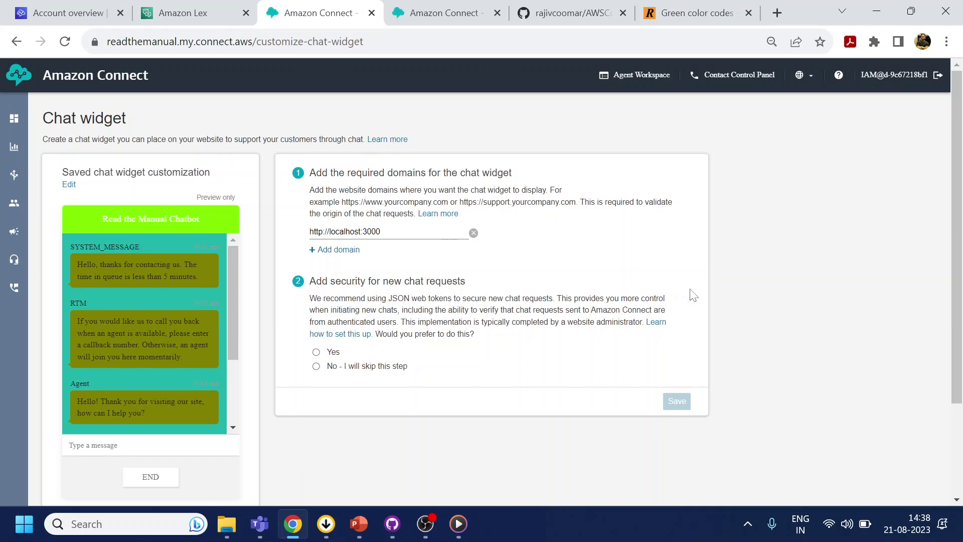
click(316, 366)
click(678, 403)
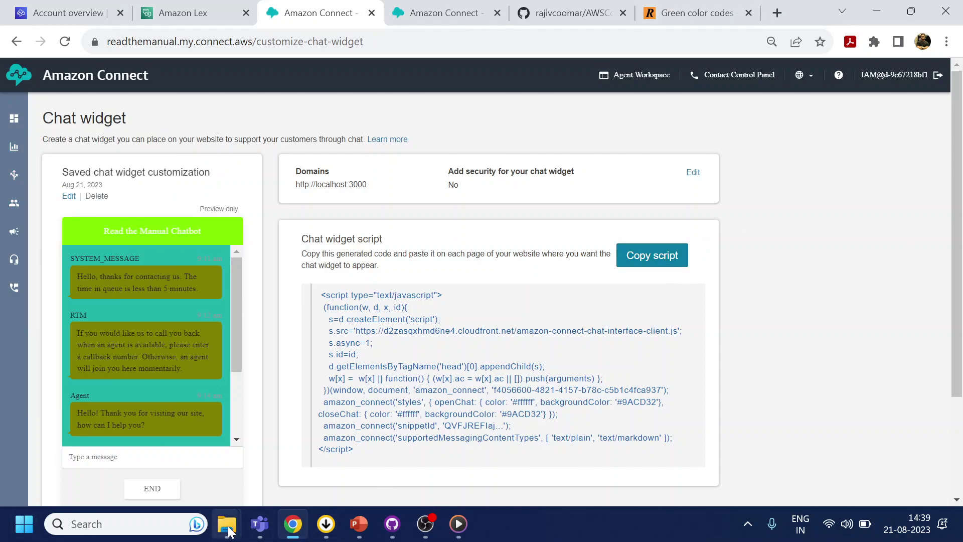
- Inside the AWS\Code folder, create a new folder named HTML
mouse_move(227, 524)
click(179, 465)
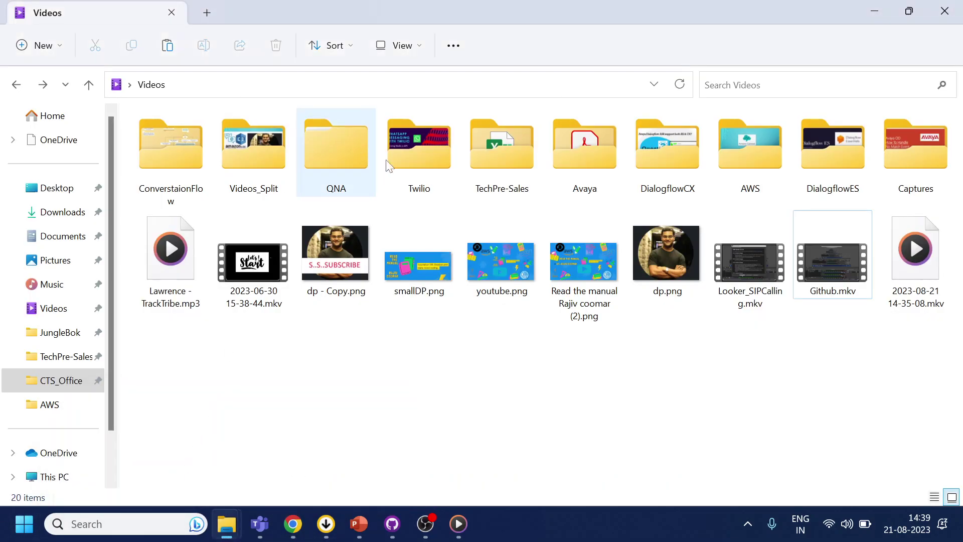
double_click(744, 154)
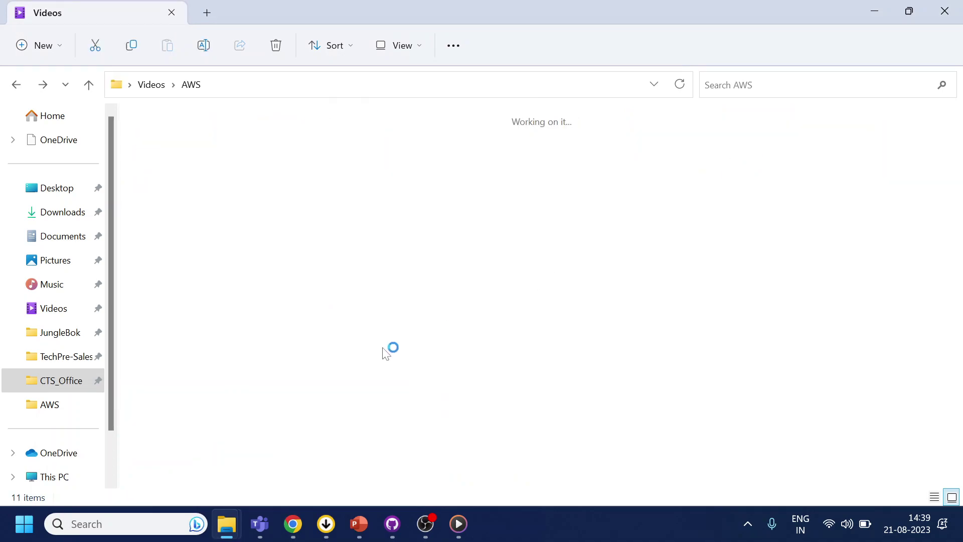
double_click(187, 152)
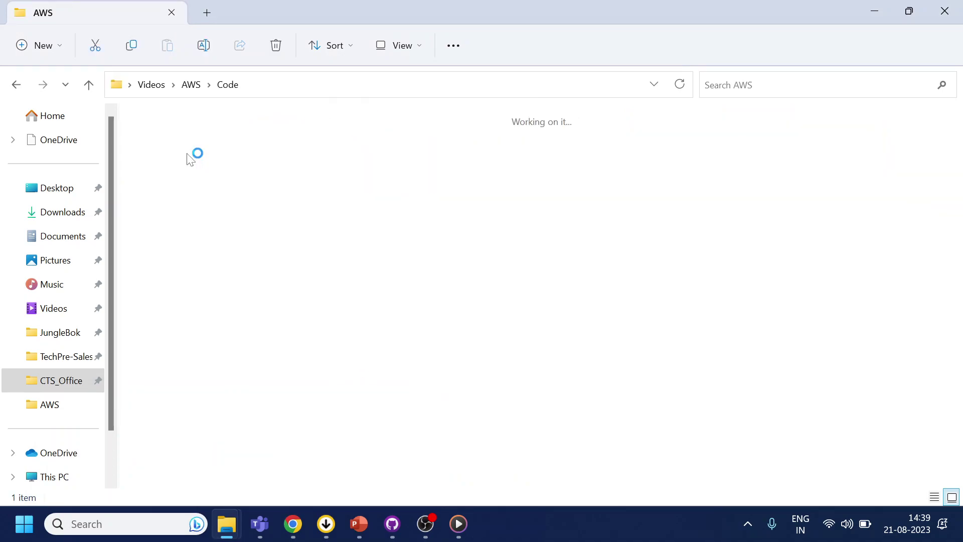
right_click(336, 272)
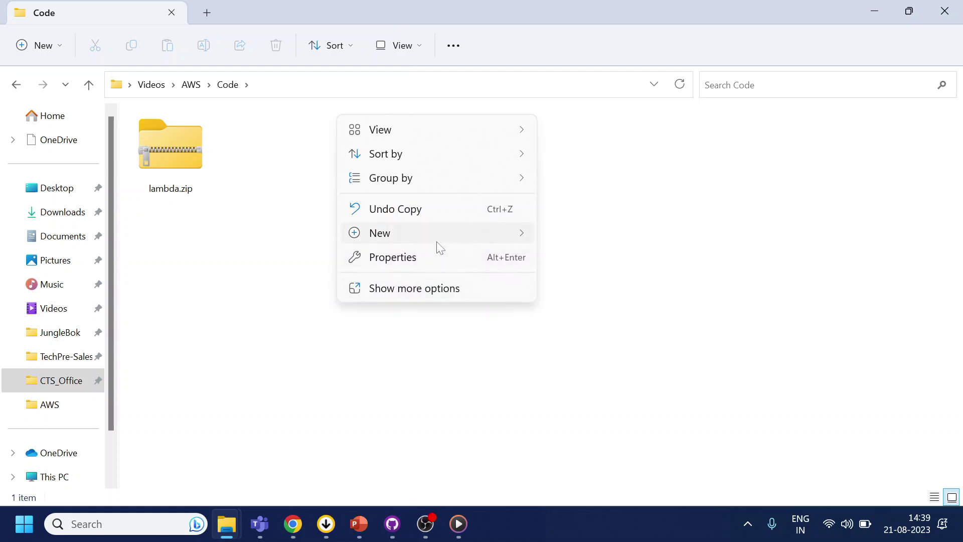
mouse_move(437, 242)
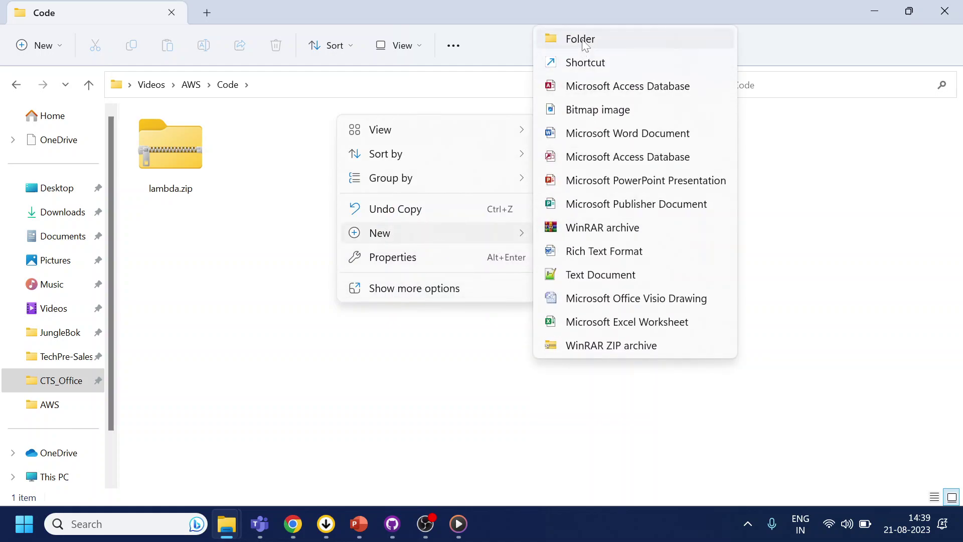
click(585, 43)
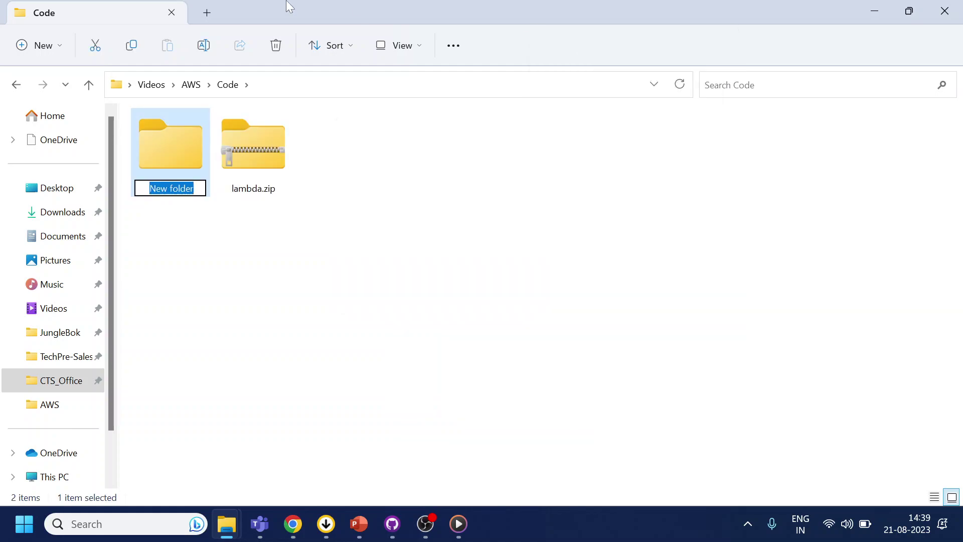
text(HTML)
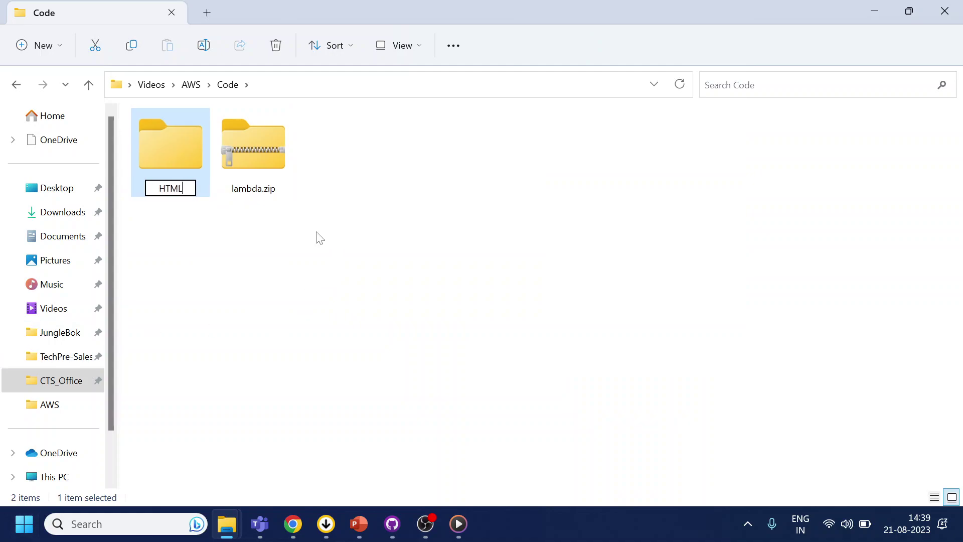
key(Return)
key(Return)
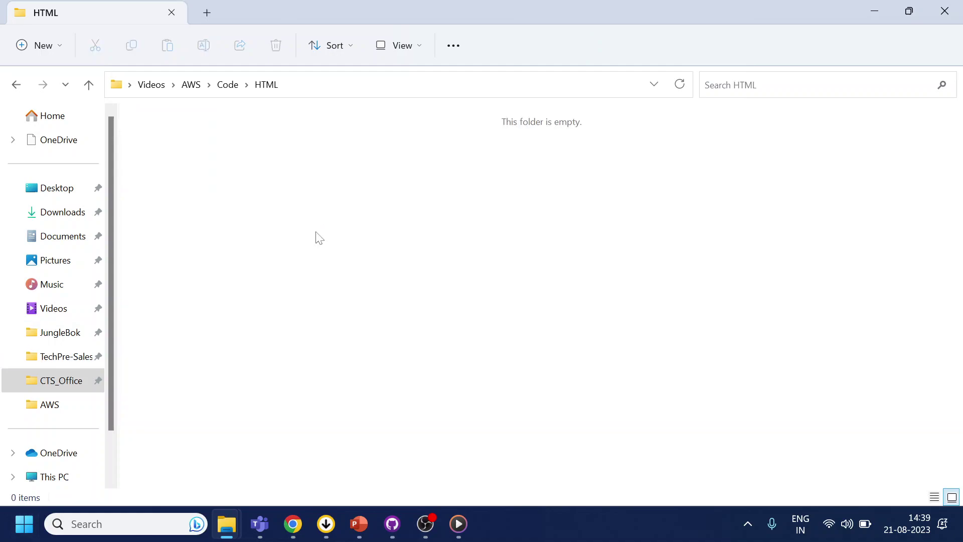
- Create a new text document in HTML and rename it test.html, accepting the extension change
right_click(319, 236)
mouse_move(490, 353)
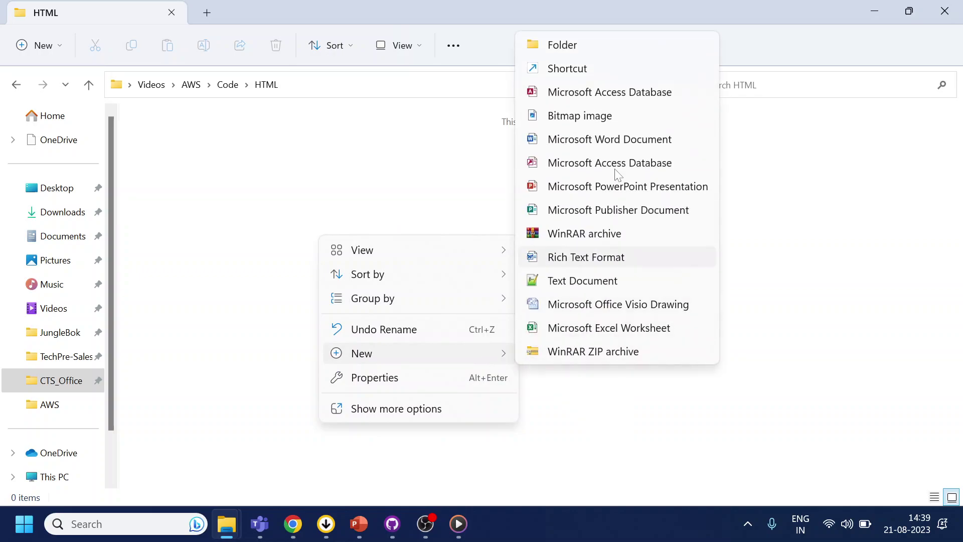
click(576, 280)
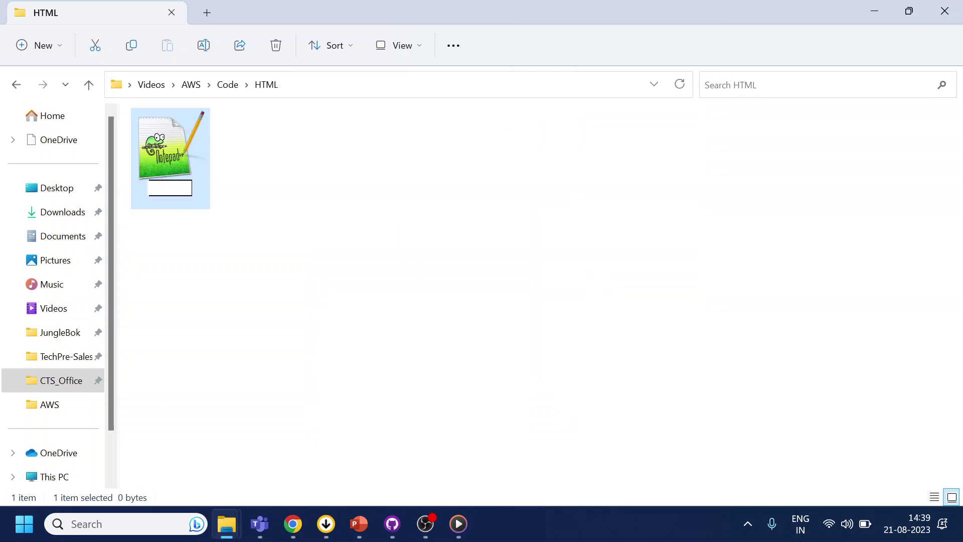
text(test.ghtm)
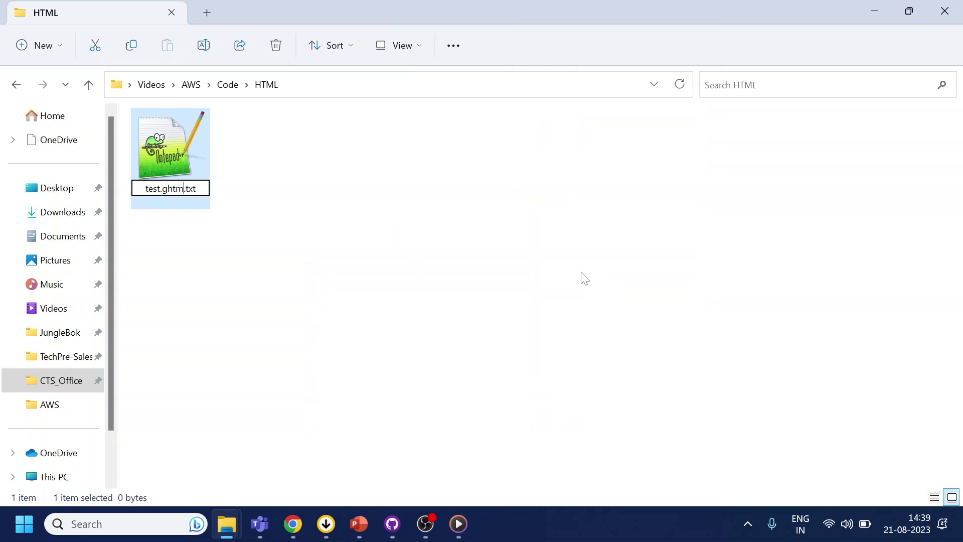
key(BackSpace)
key(BackSpace)
key(BackSpace)
key(BackSpace)
text(html)
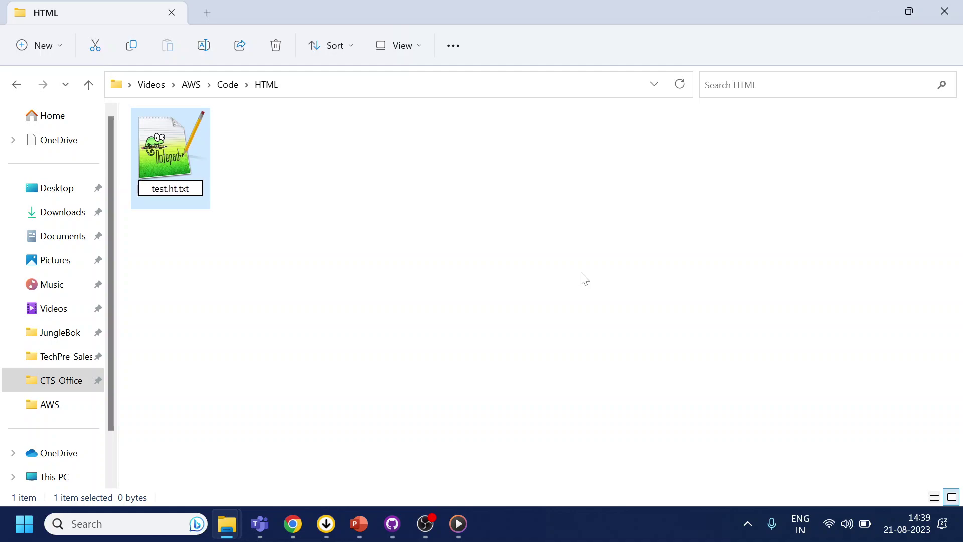
key(Delete)
key(Delete)
key(Delete)
key(Delete)
key(Return)
click(547, 269)
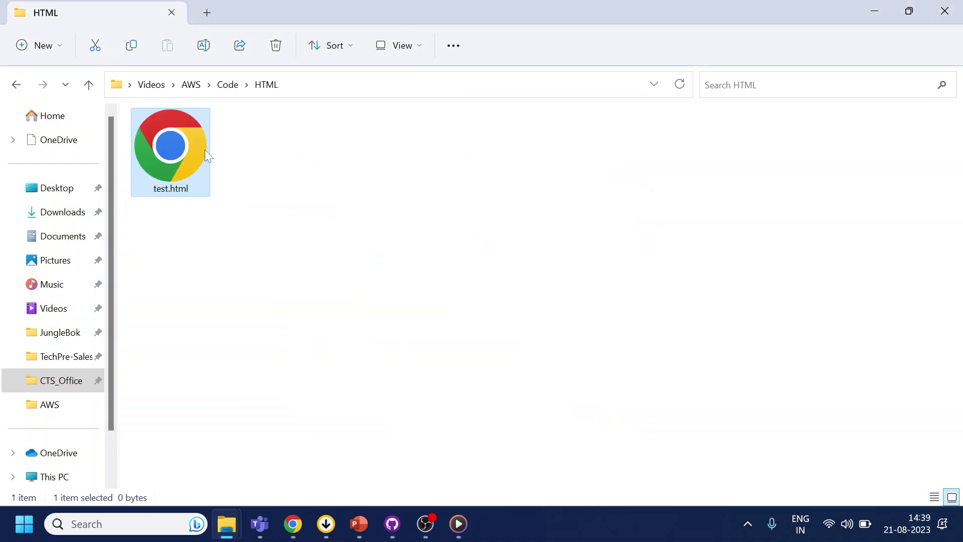
- Open test.html in Notepad++
right_click(206, 151)
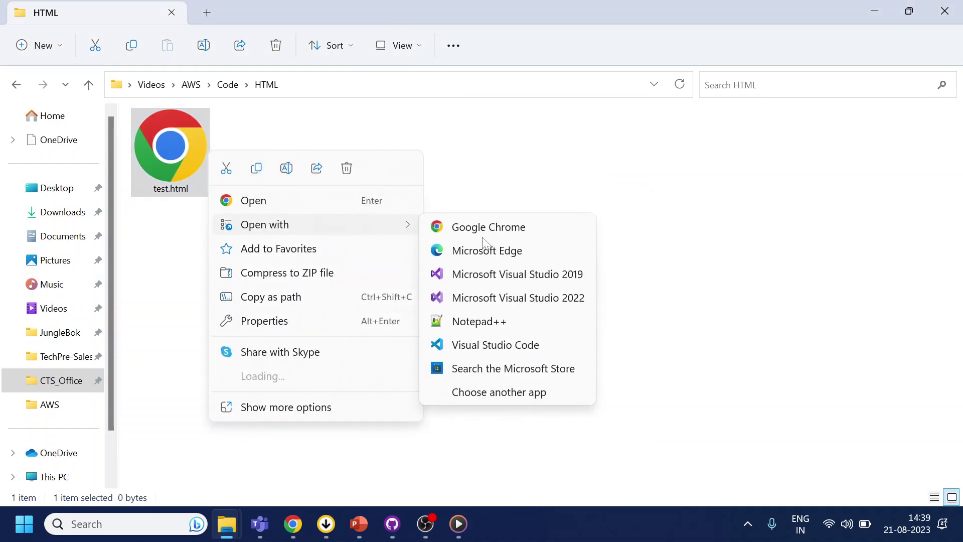
mouse_move(406, 224)
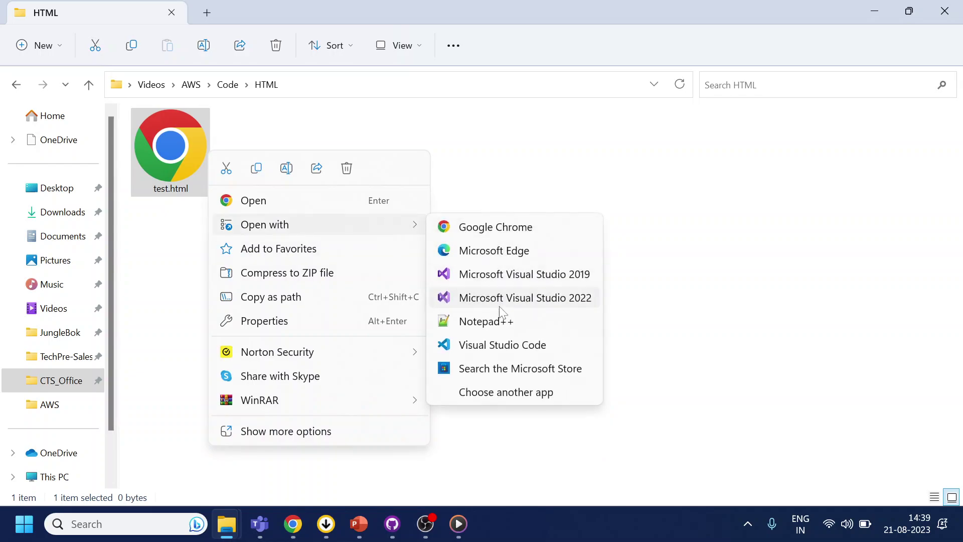
click(499, 318)
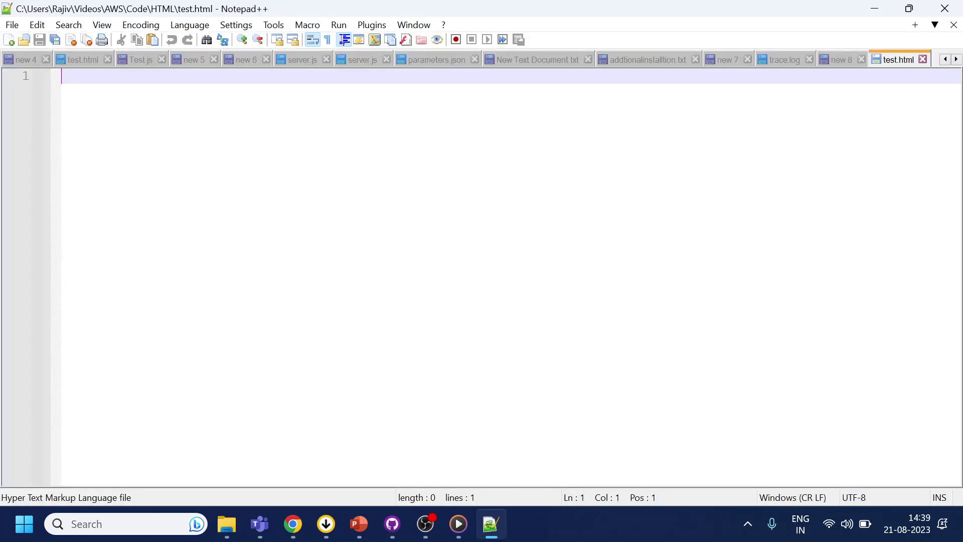
- Paste the Amazon Connect chat widget script into test.html, save it, and close the file
key(ctrl+v)
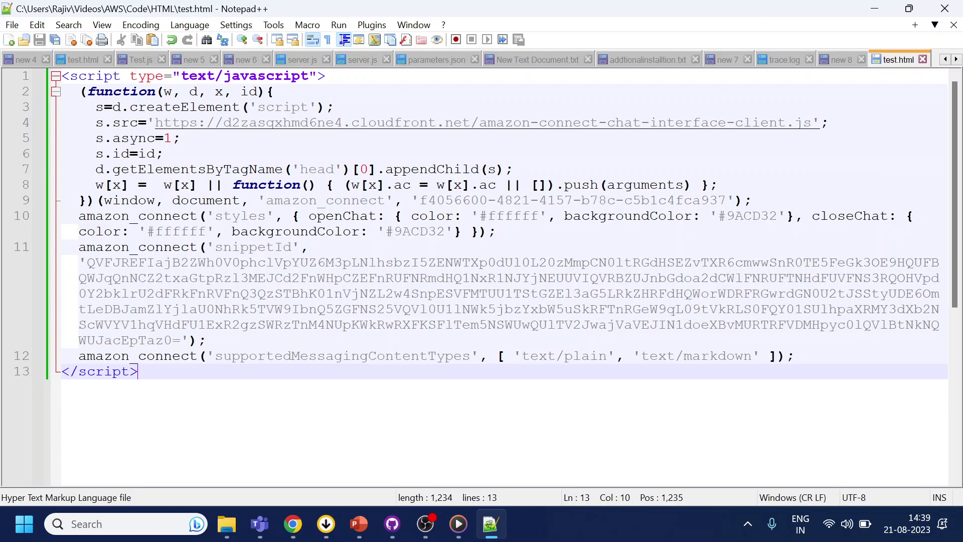
key(Return)
key(Return)
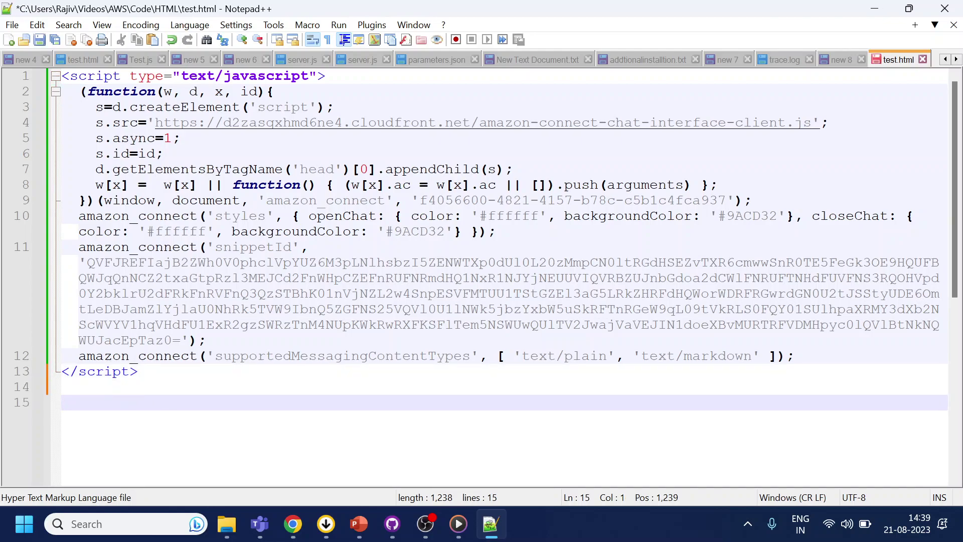
text(<ht)
key(Escape)
text(ml)
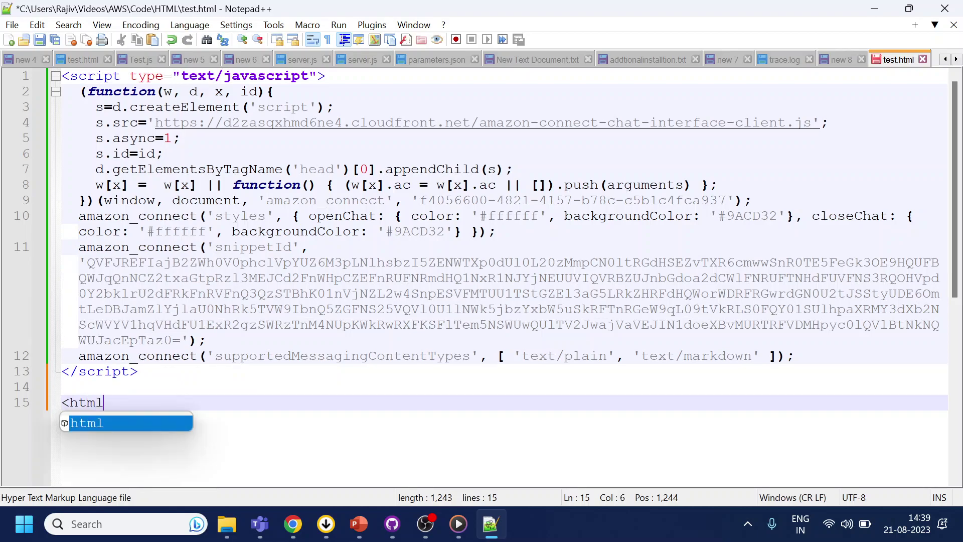
text(>)
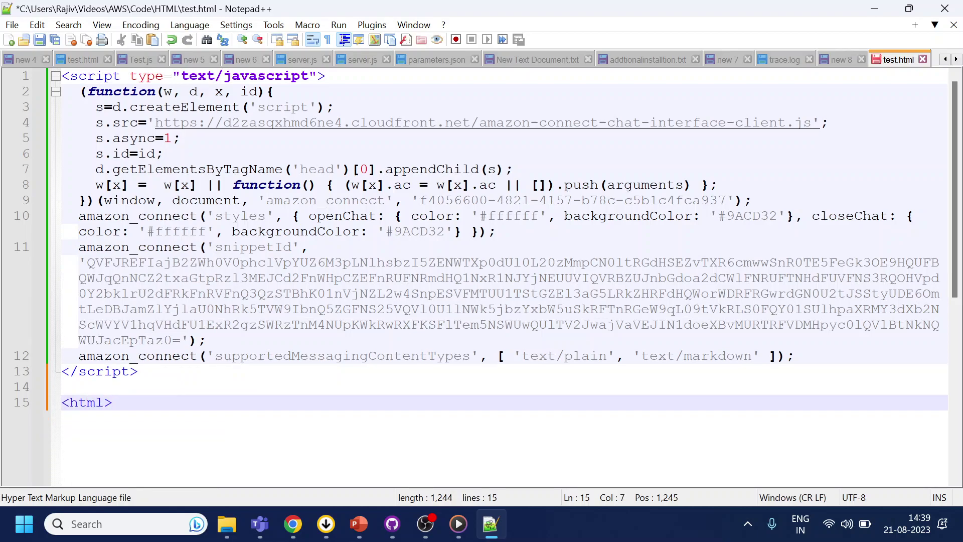
key(BackSpace)
key(BackSpace)
key(BackSpace)
key(BackSpace)
key(BackSpace)
key(BackSpace)
key(ctrl+s)
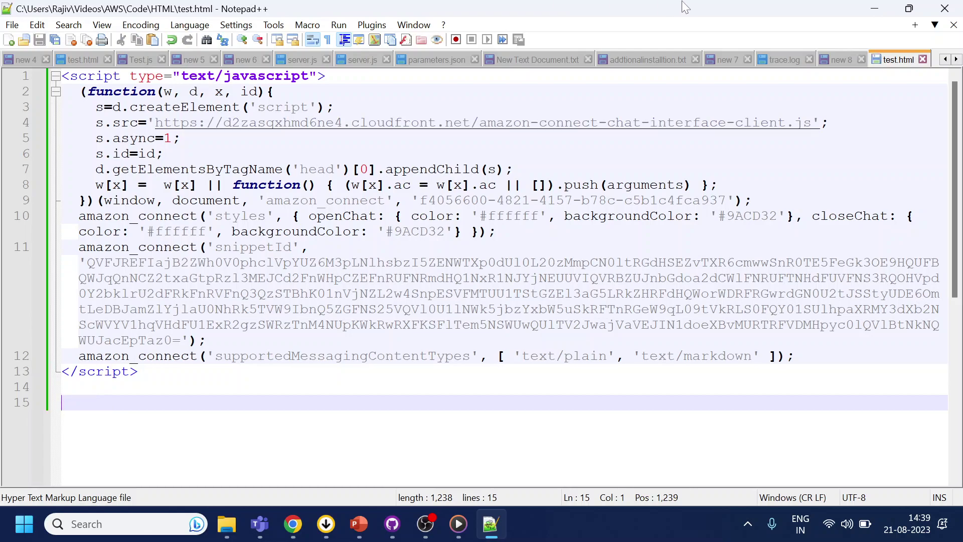
click(923, 59)
- With DevTools set to Responsive, launch the chat widget on test.html, then return to the Amazon Connect tab
key(alt+Tab)
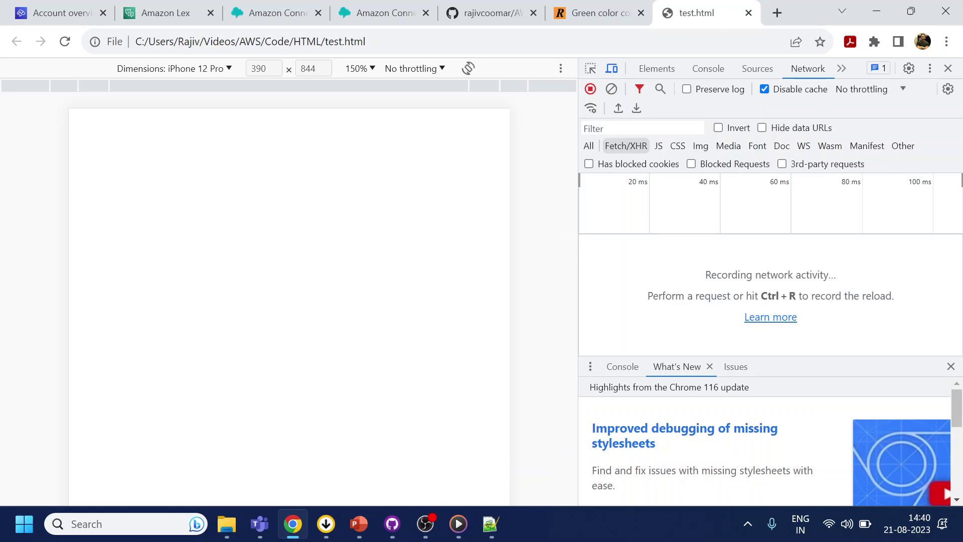
click(951, 366)
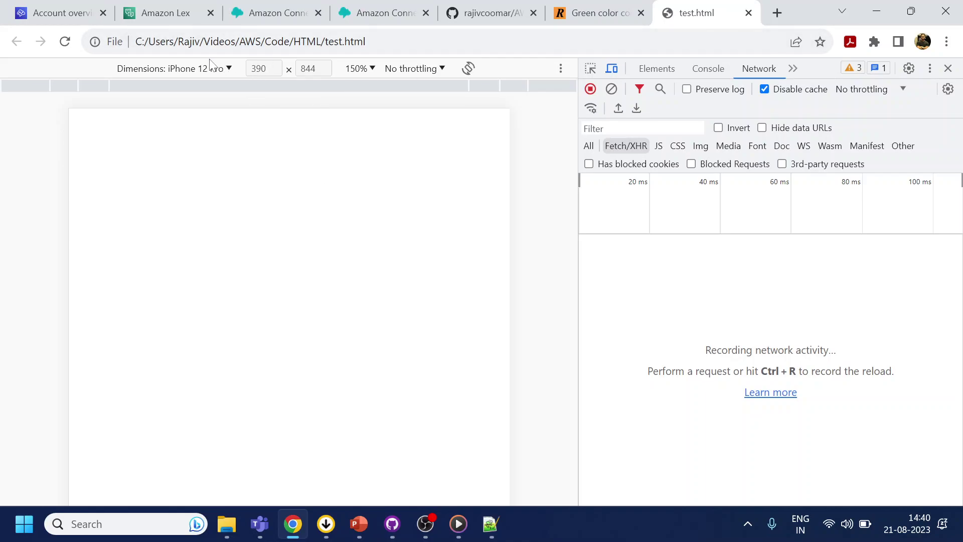
click(232, 70)
click(211, 96)
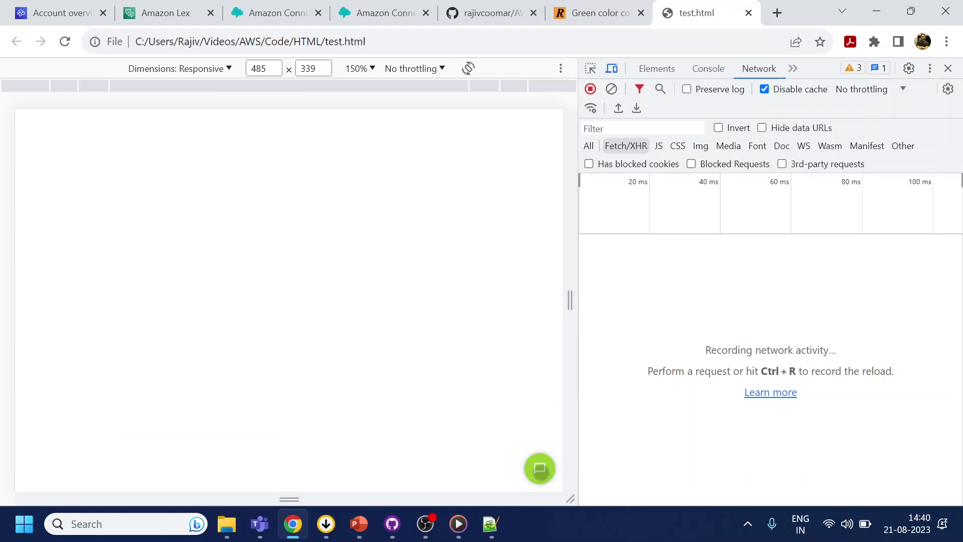
click(540, 469)
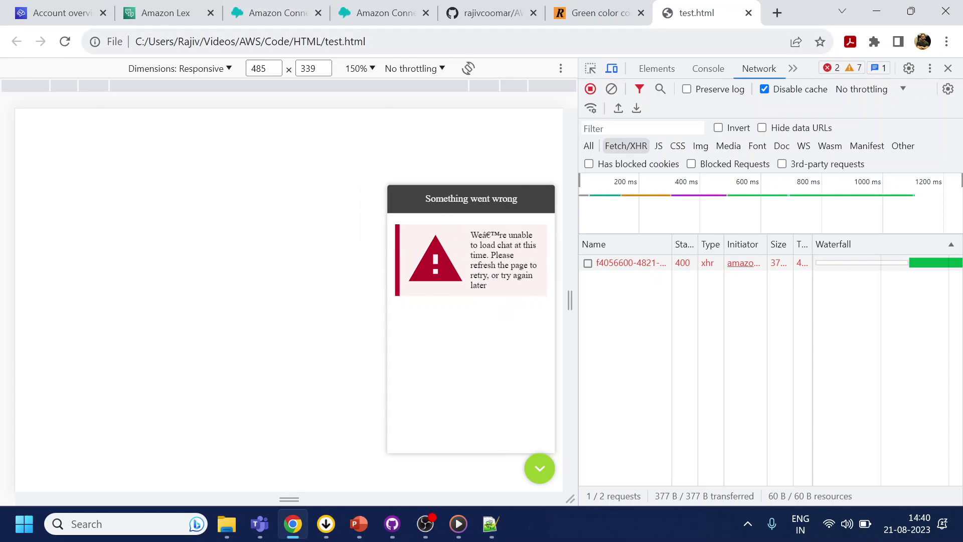
key(ctrl+l)
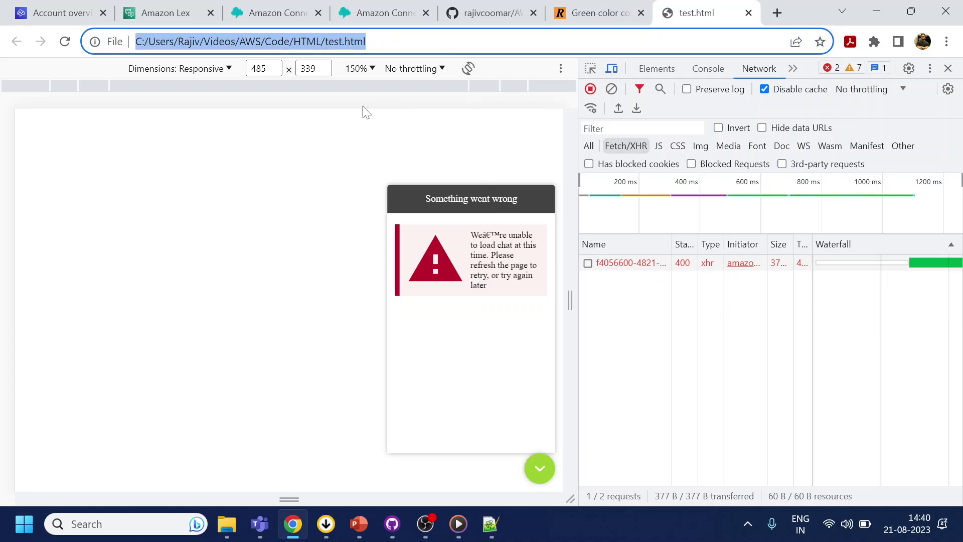
click(279, 6)
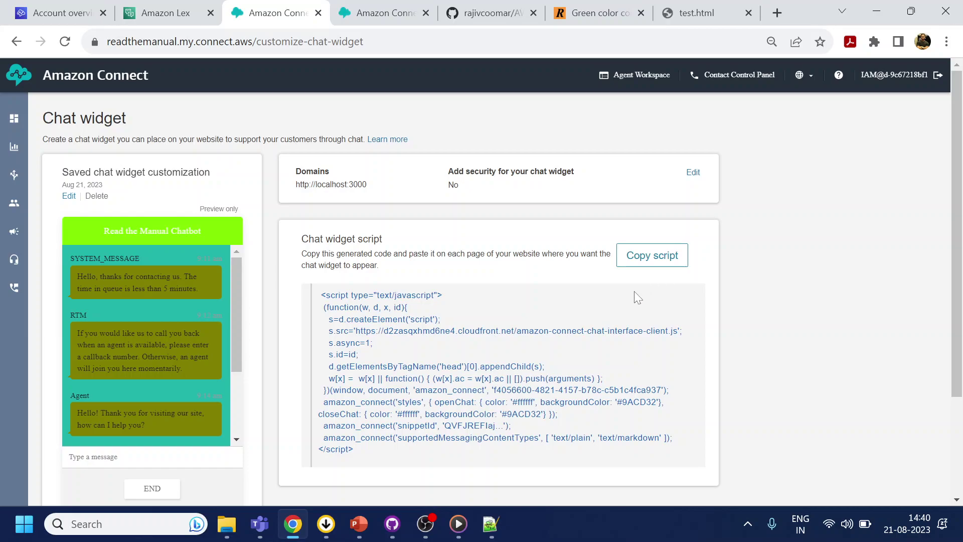
click(658, 257)
double_click(332, 185)
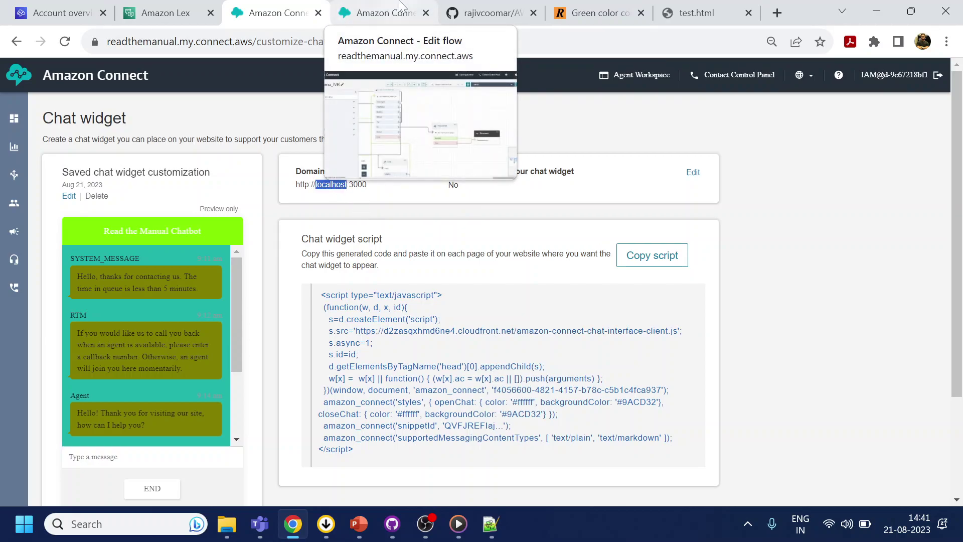
- From the owner's GitHub profile, download raw LoadHTML.js from DialogflowES > Node.js_Code
click(518, 6)
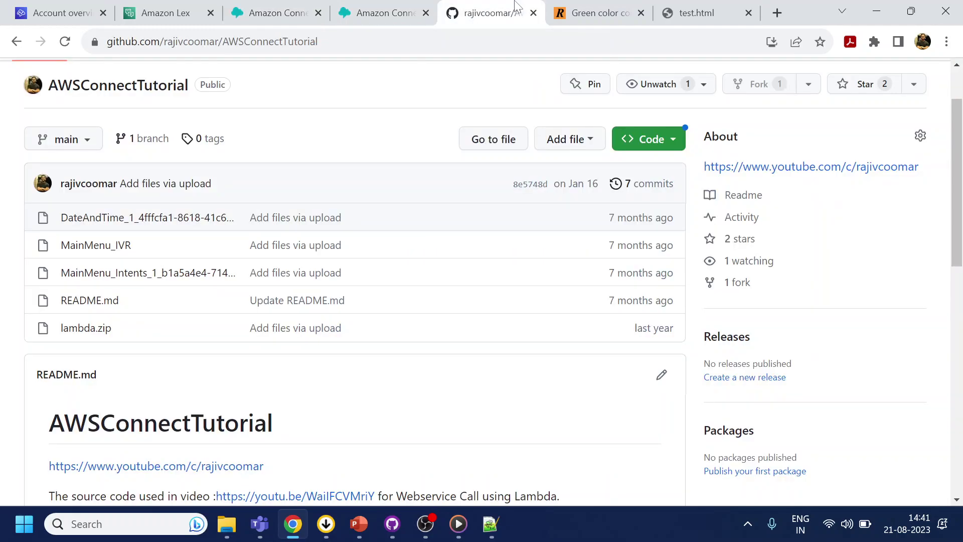
scroll(198, 201, up, 1)
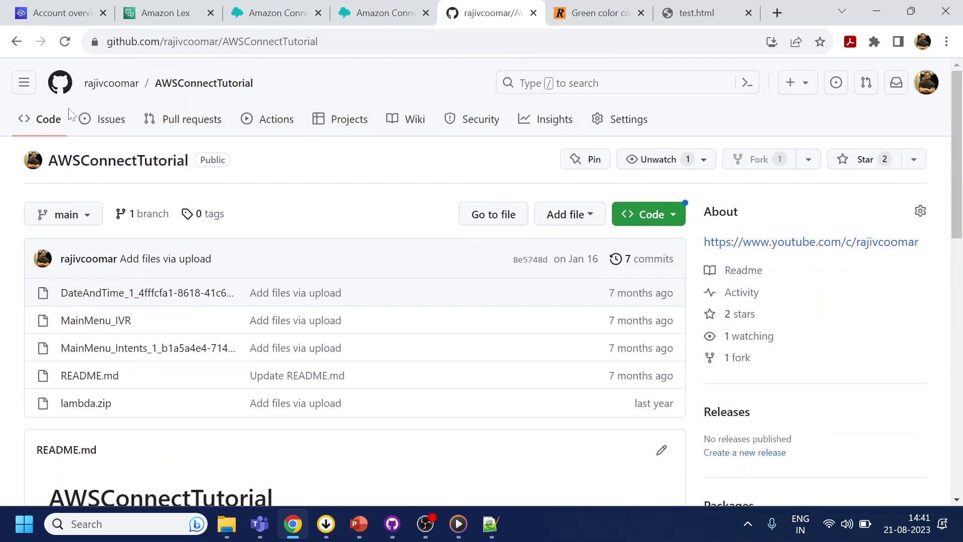
click(136, 84)
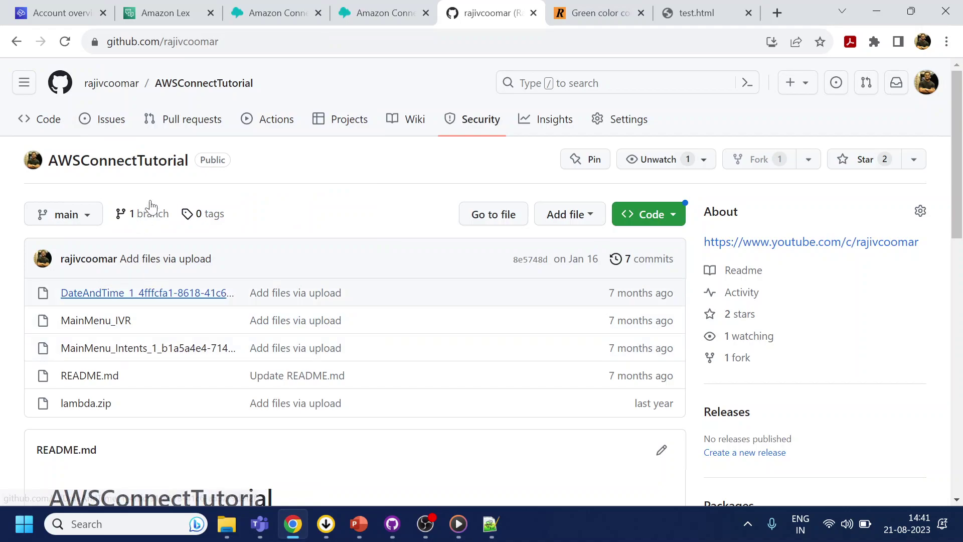
scroll(301, 311, down, 3)
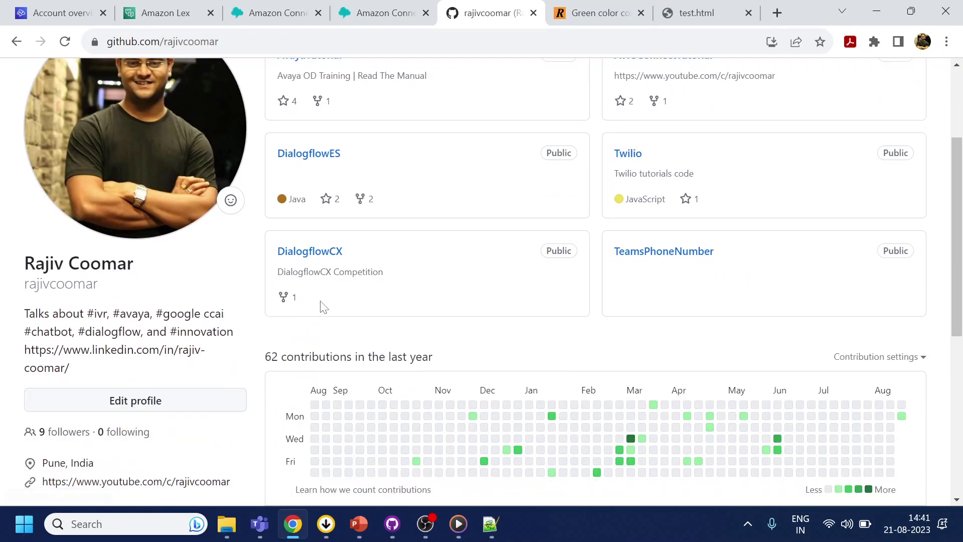
click(311, 155)
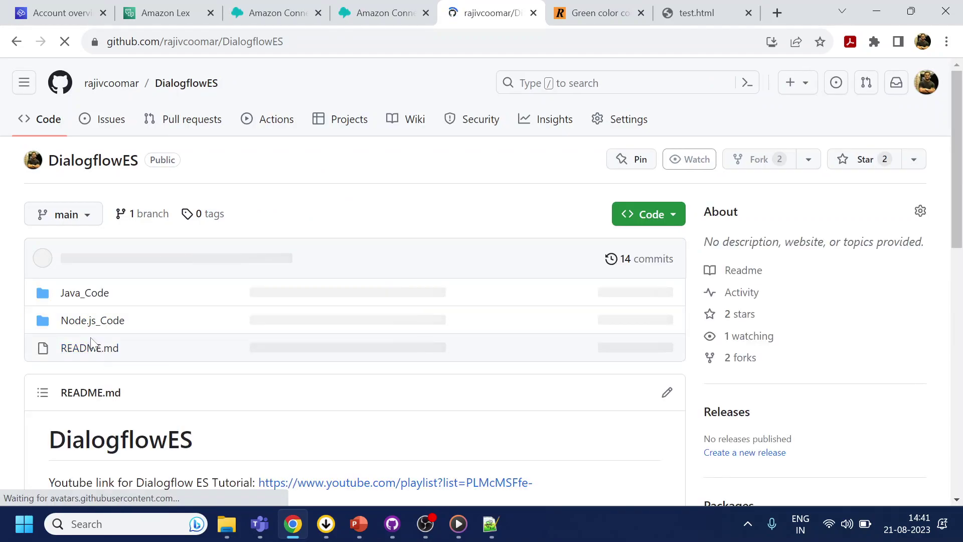
click(92, 324)
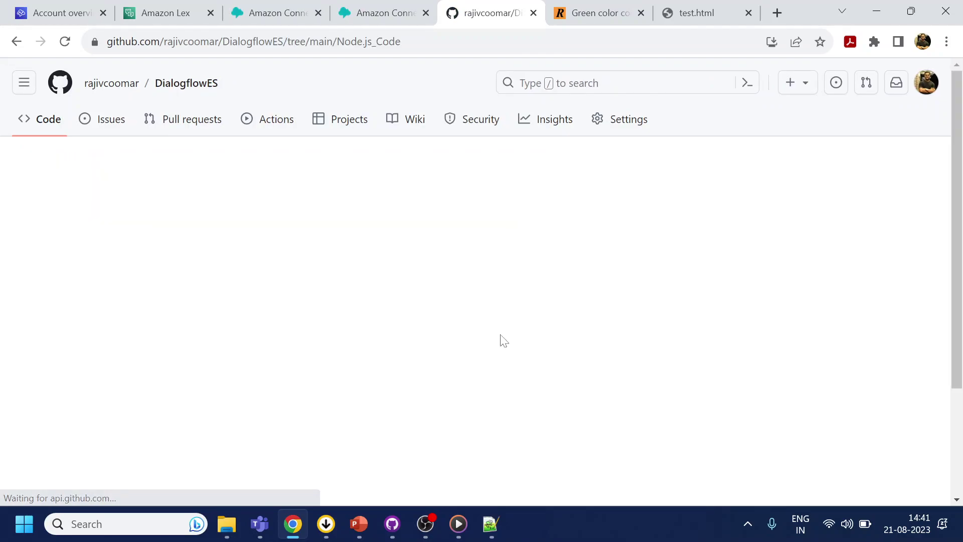
click(325, 370)
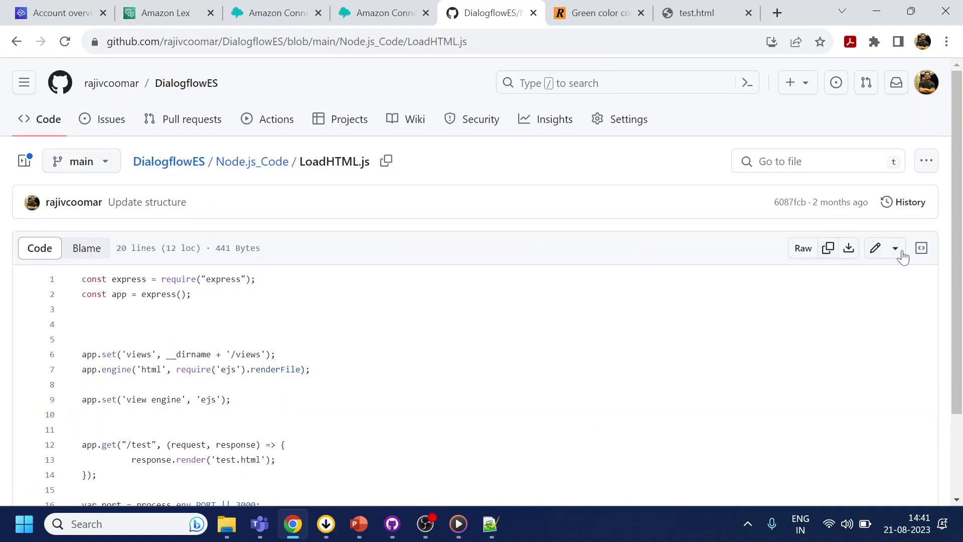
click(848, 248)
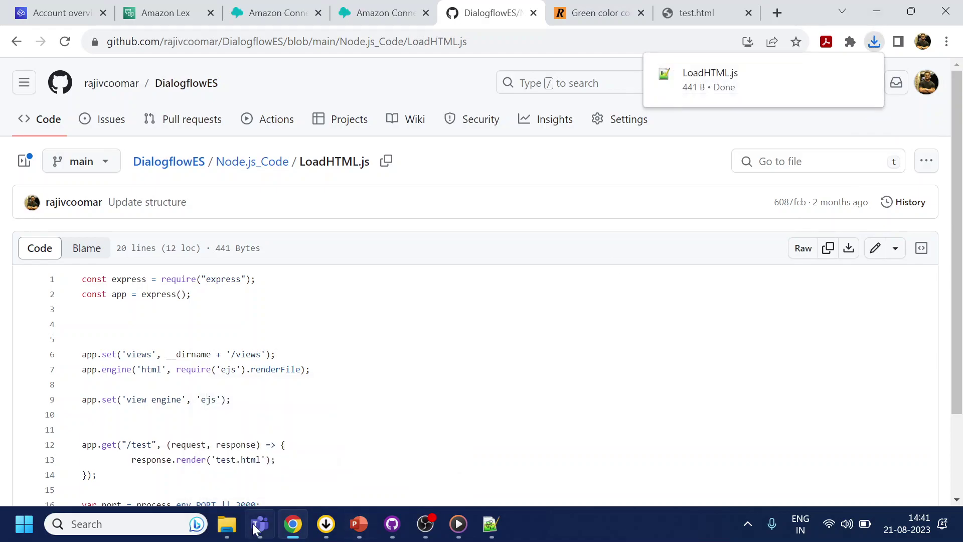
- Check LoadHTML.js in Downloads, then browse to the AWS Code > HTML folder and select it
mouse_move(223, 533)
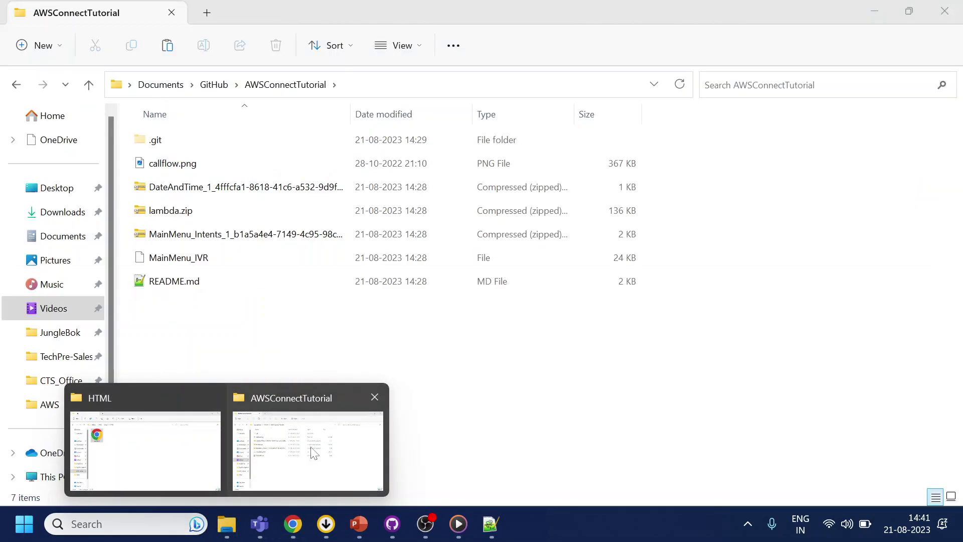
click(314, 453)
click(85, 211)
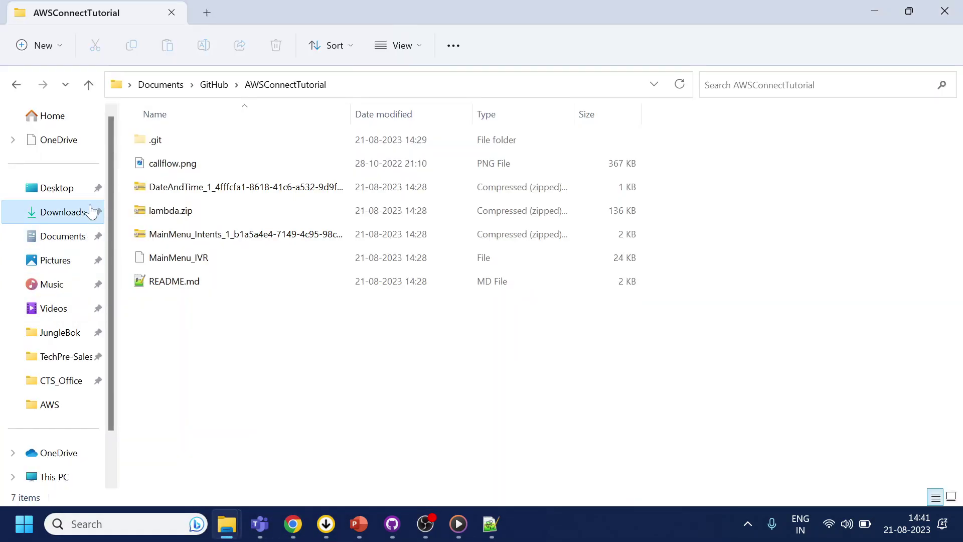
click(186, 161)
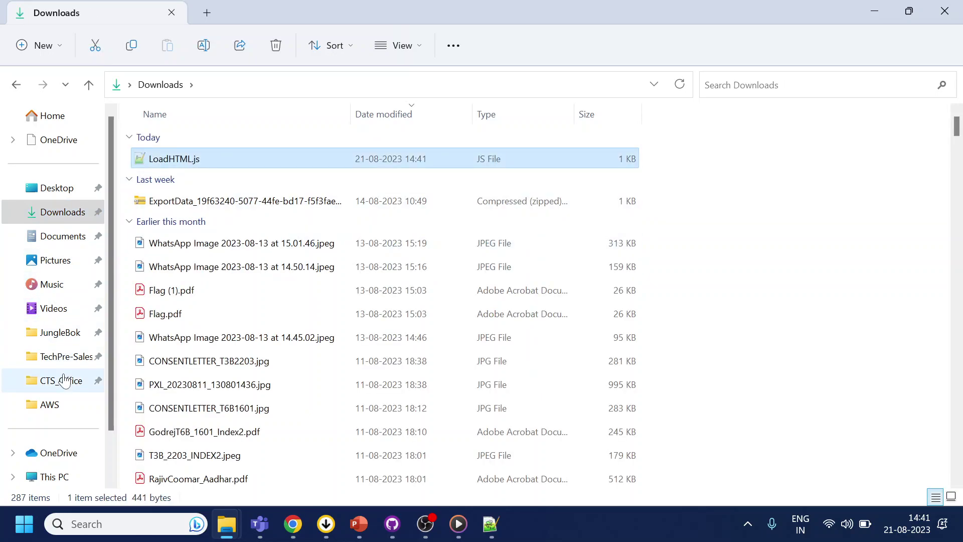
click(16, 84)
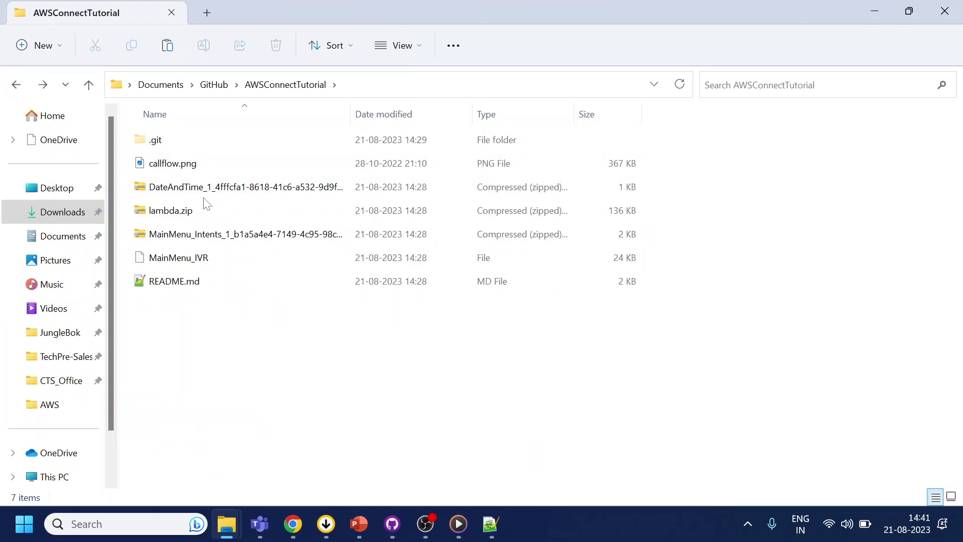
click(47, 404)
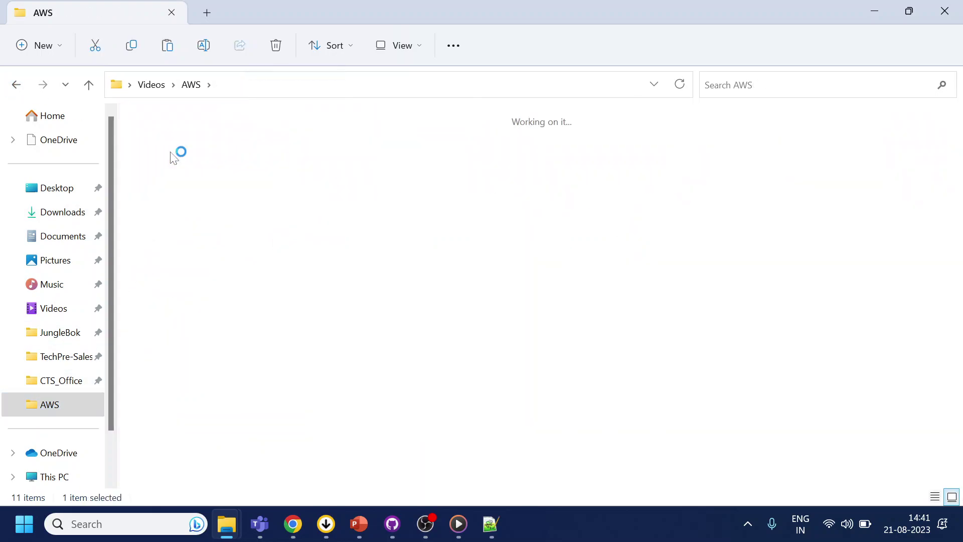
double_click(166, 155)
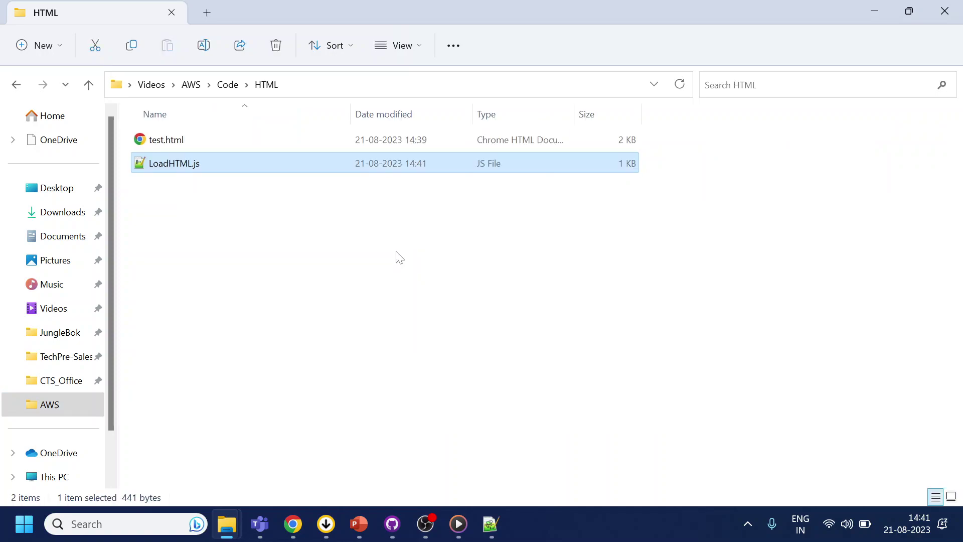
click(357, 252)
- Launch a command prompt in the HTML folder with cmd from the address bar
click(332, 85)
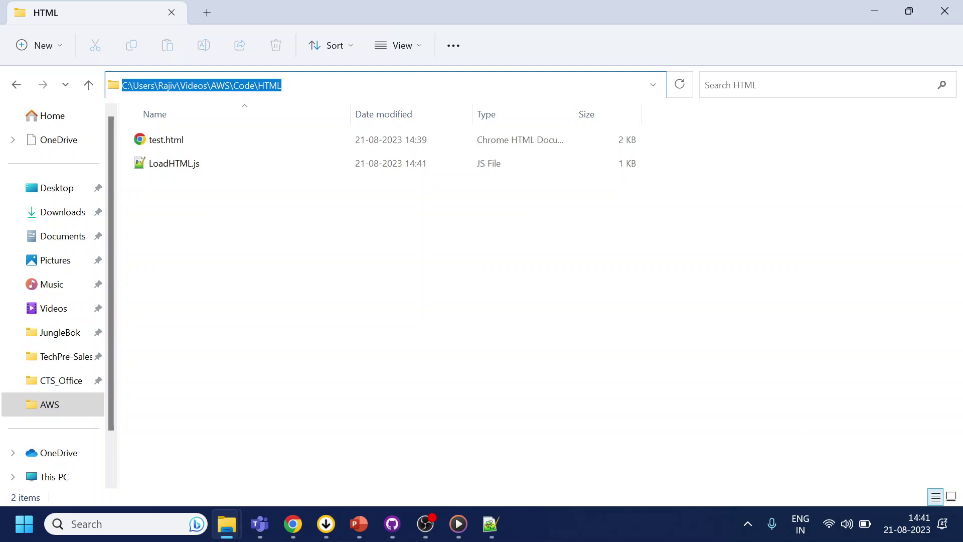
text(cmd)
key(Return)
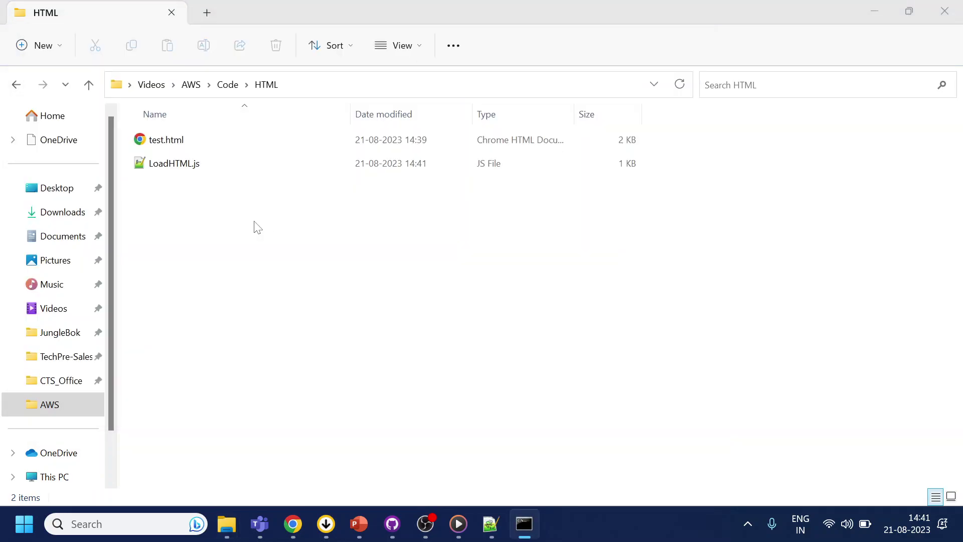
- Open LoadHTML.js in Notepad++, accepting the security warning
click(189, 165)
right_click(190, 165)
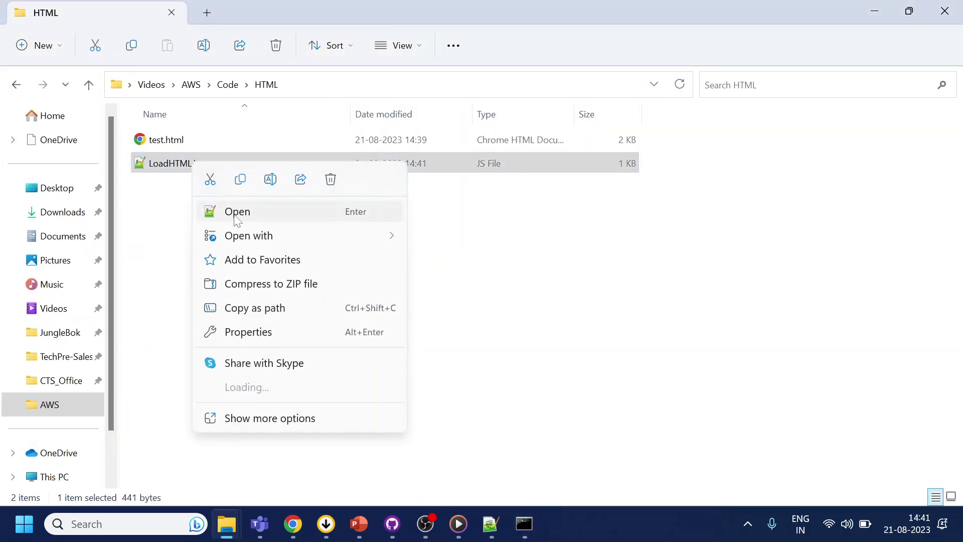
click(358, 212)
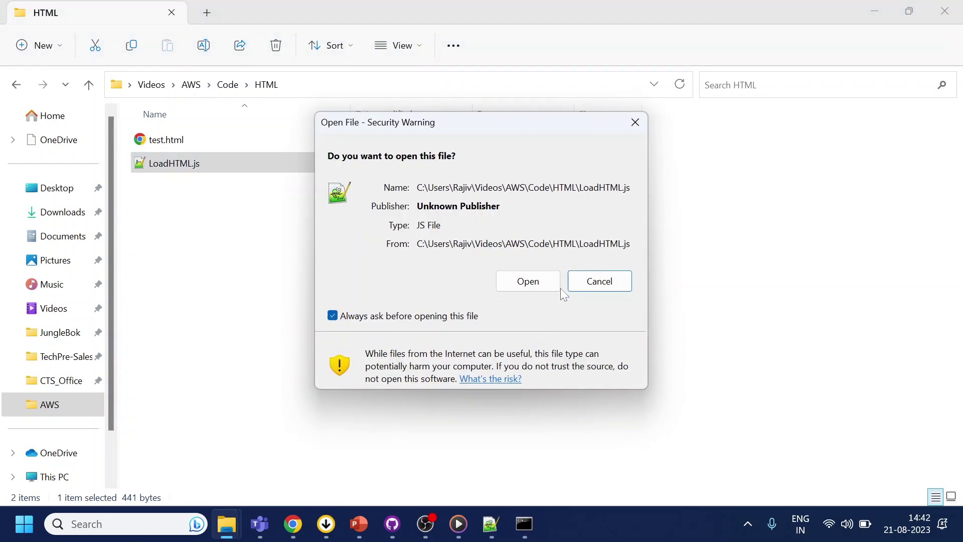
click(537, 282)
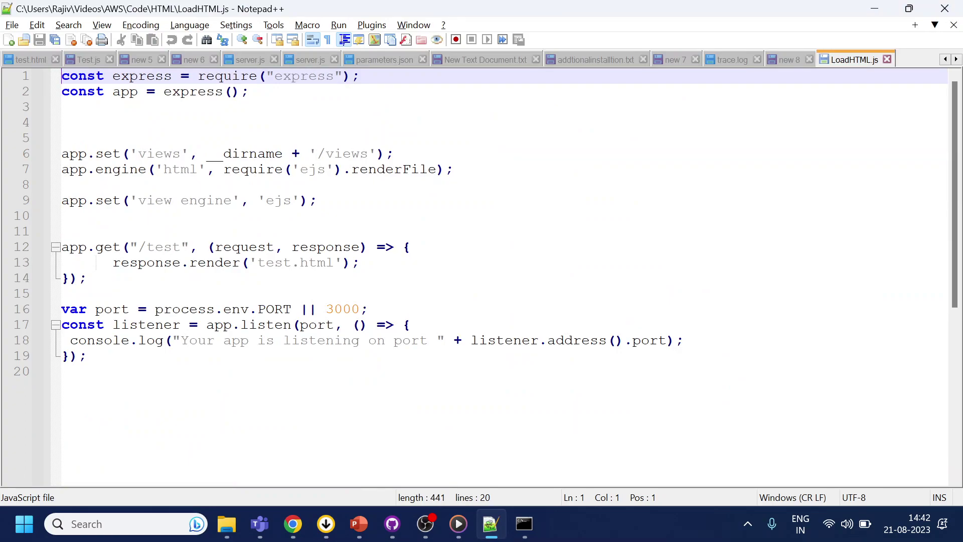
- Create a 'views' folder beside LoadHTML.js, matching its views path, and move test.html into it
double_click(152, 155)
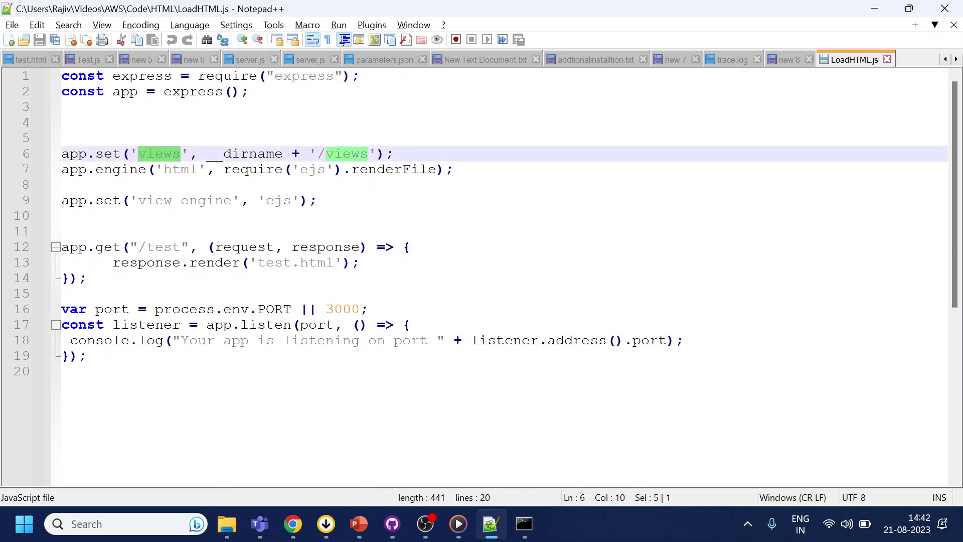
double_click(347, 154)
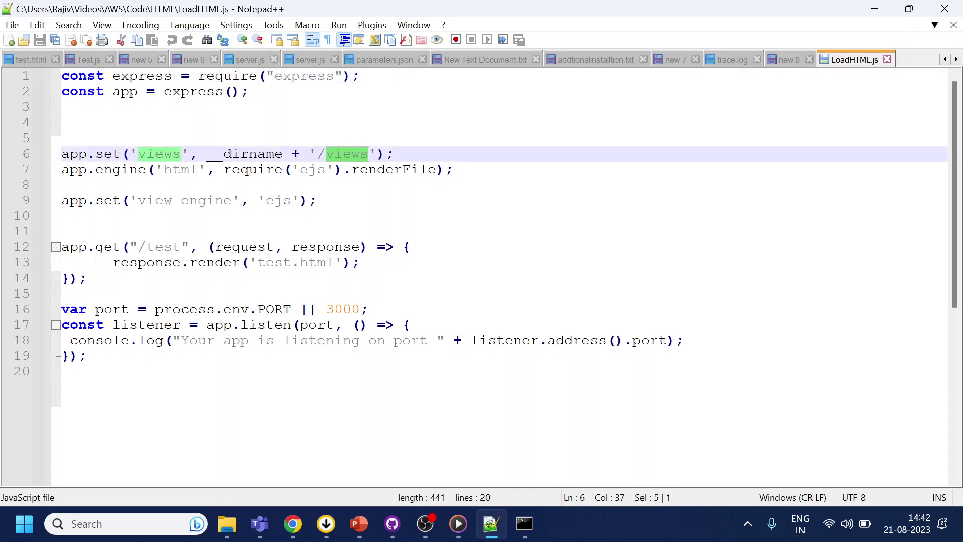
key(alt+Tab)
click(323, 248)
right_click(280, 244)
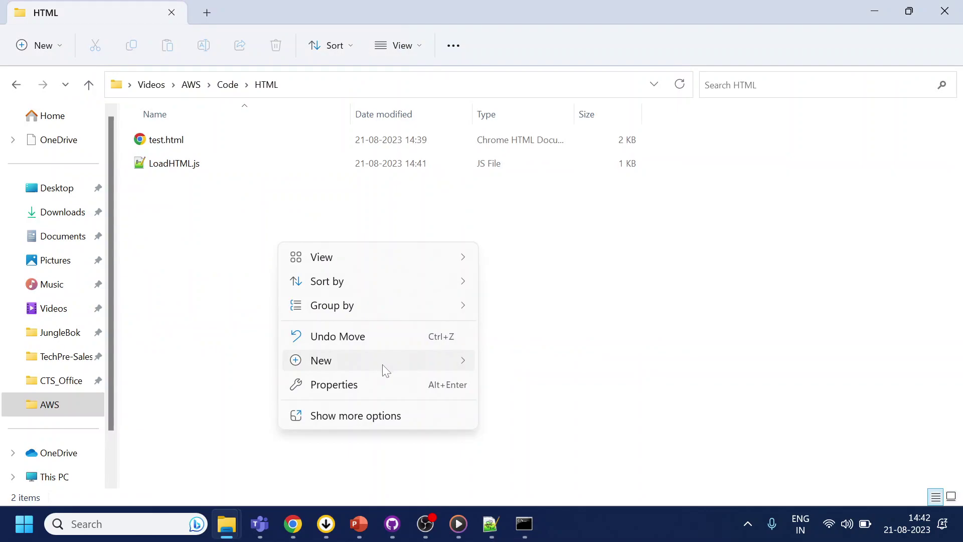
mouse_move(382, 364)
click(531, 49)
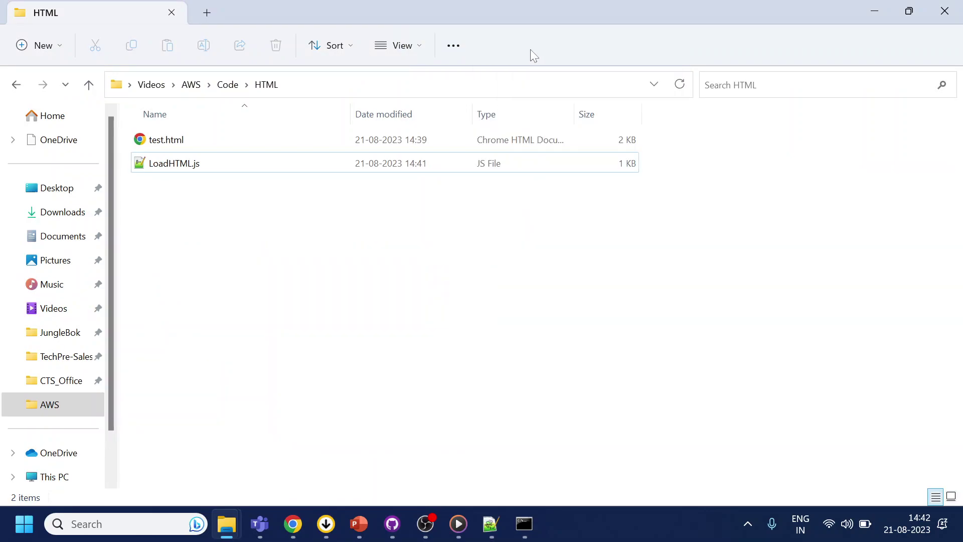
text(views)
key(Return)
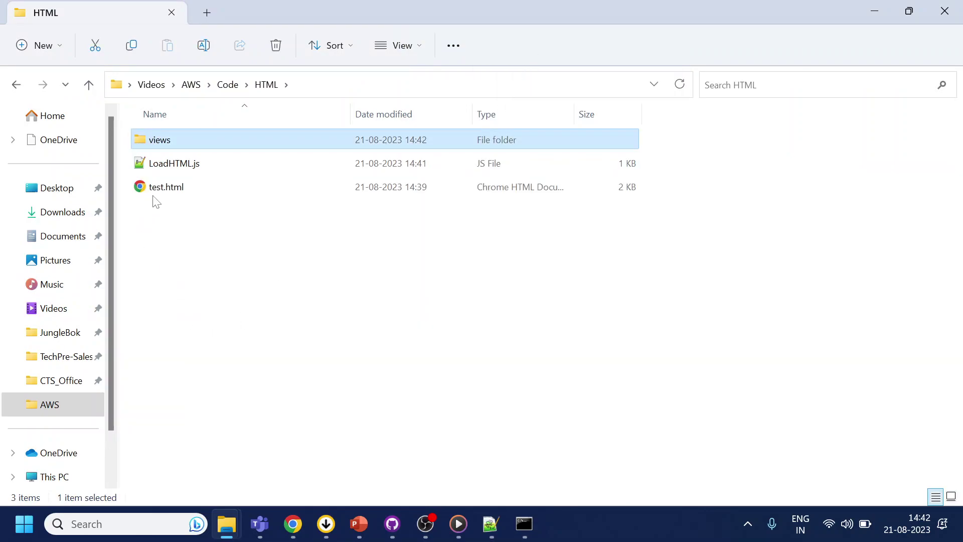
drag(157, 196, 175, 138)
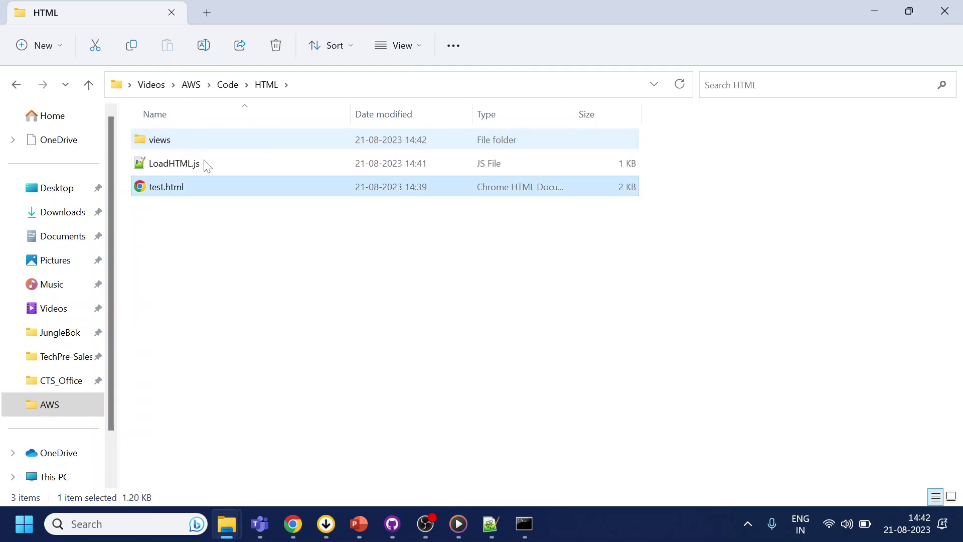
- Confirm the code renders 'test' from the views folder and listens on port 3000
click(491, 524)
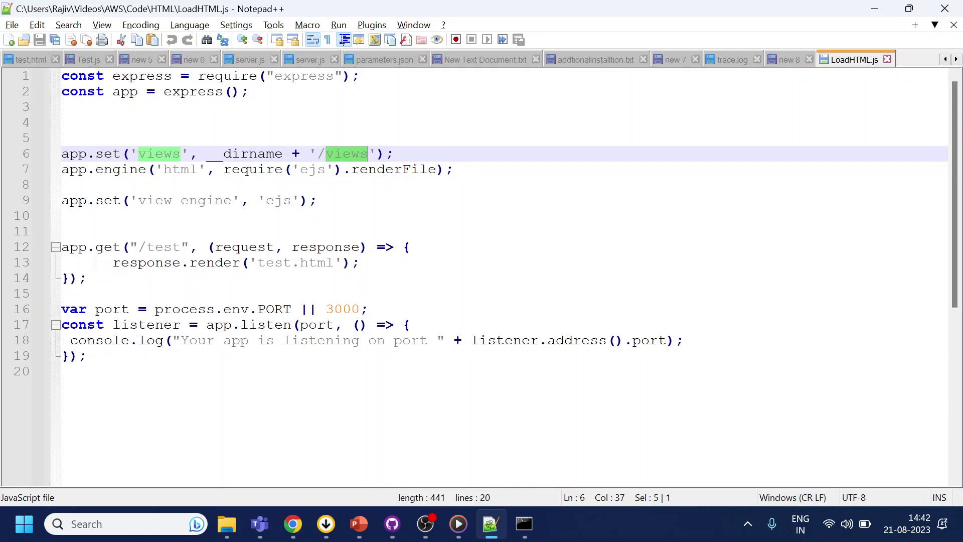
double_click(289, 265)
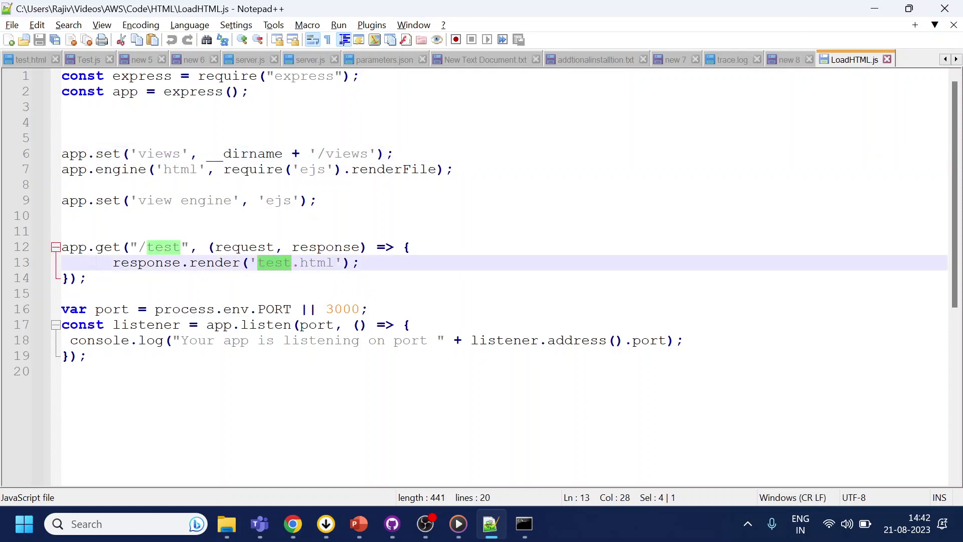
key(alt+Tab)
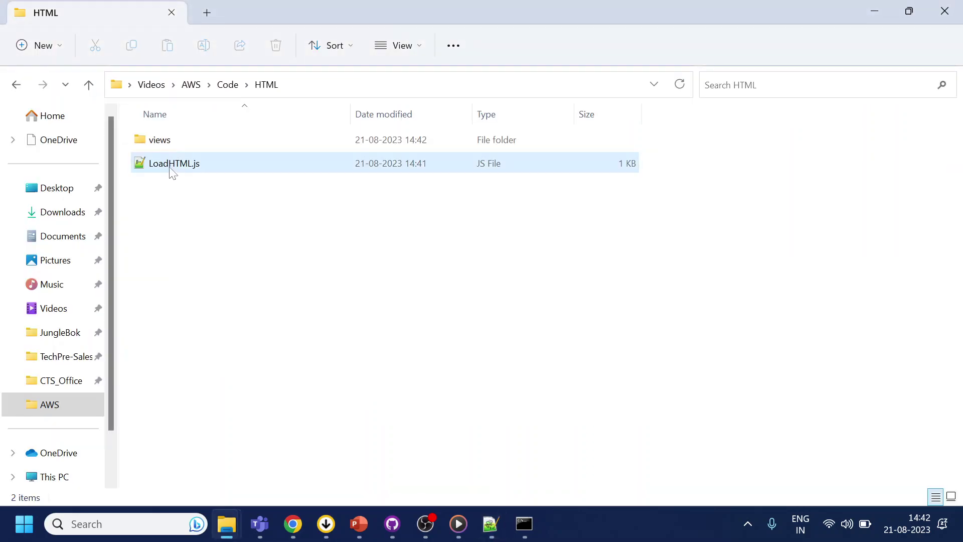
double_click(166, 141)
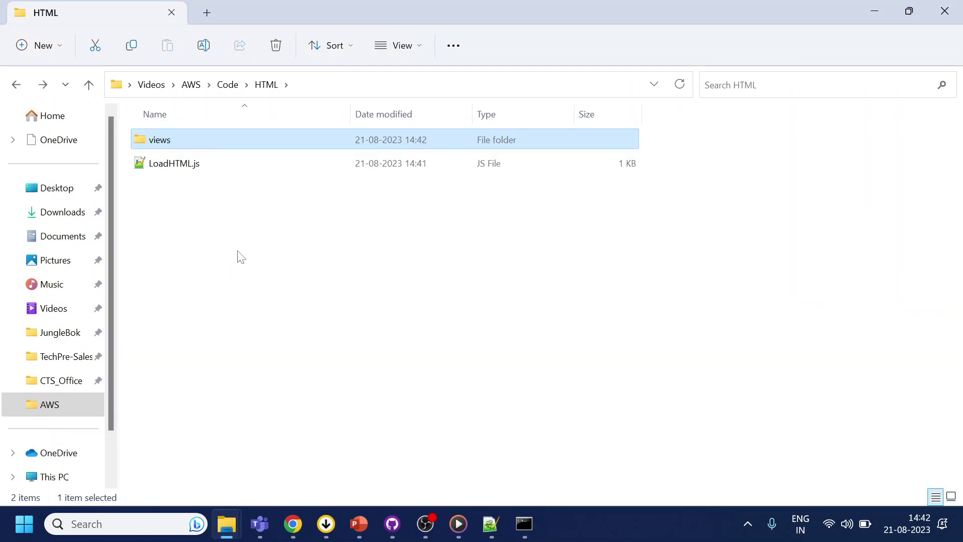
click(491, 524)
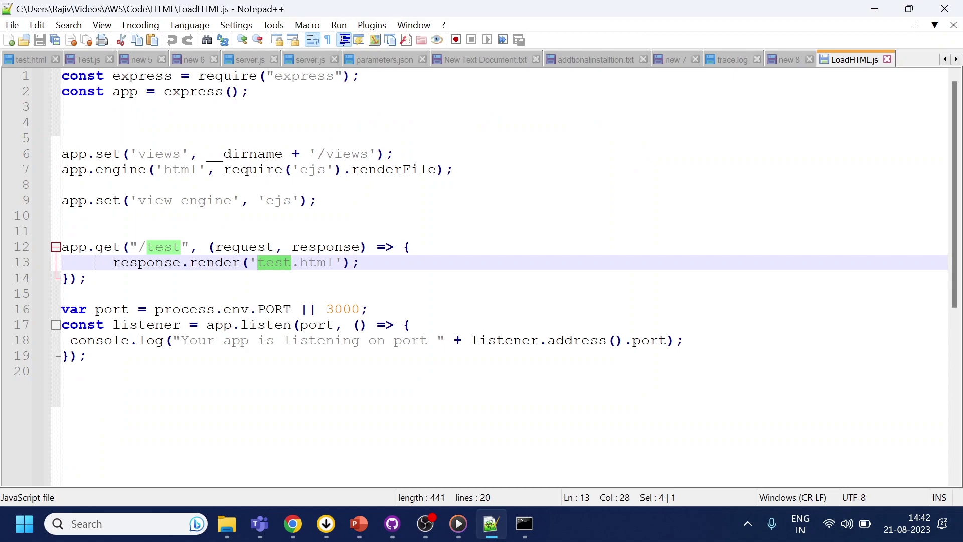
double_click(342, 309)
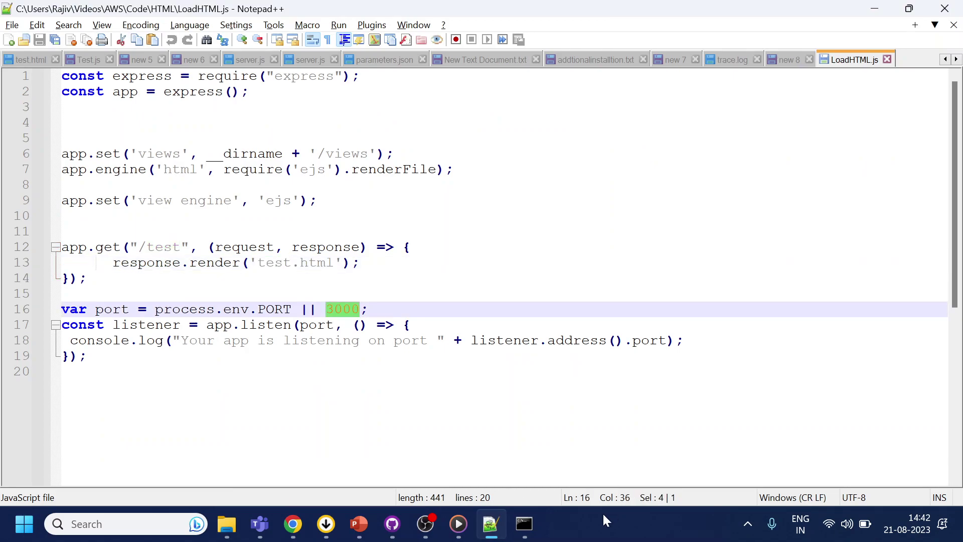
click(524, 524)
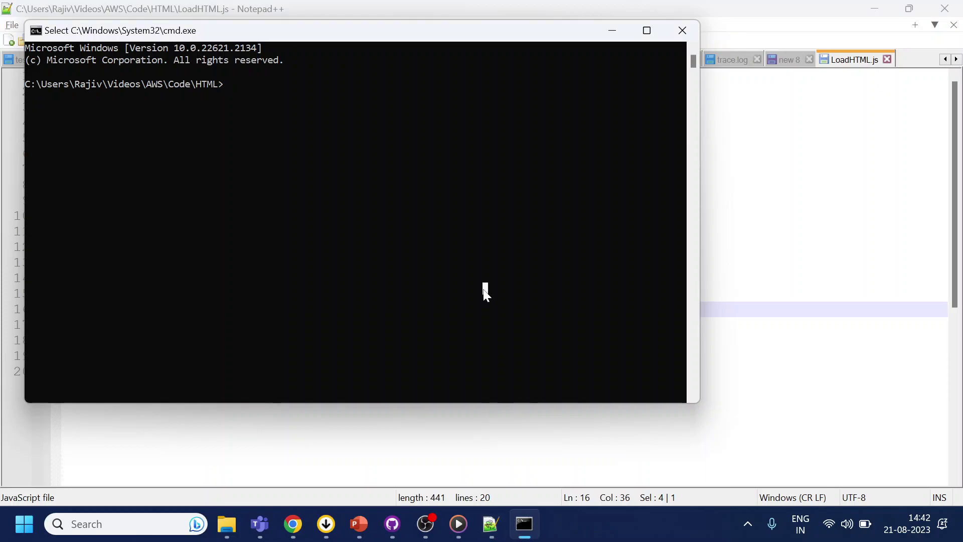
- Run npm install express, then try starting the app with node LoadHTML.js
text(npm install)
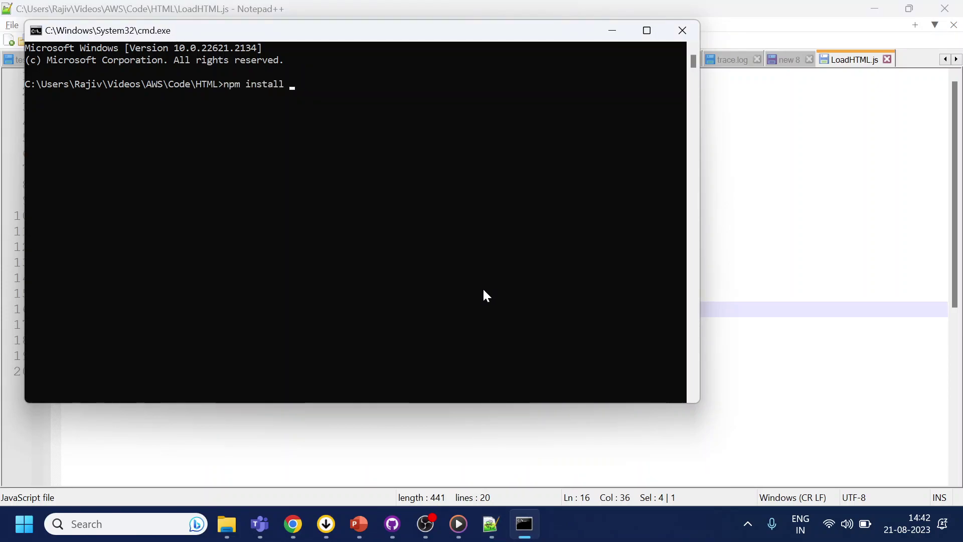
key(alt+Tab)
double_click(322, 77)
key(ctrl+c)
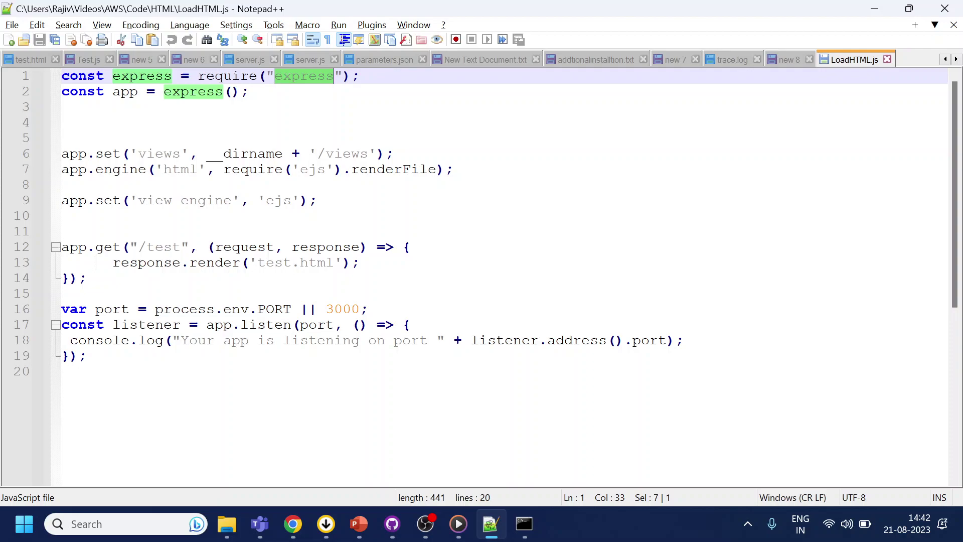
key(alt+Tab)
key(ctrl+v)
key(Return)
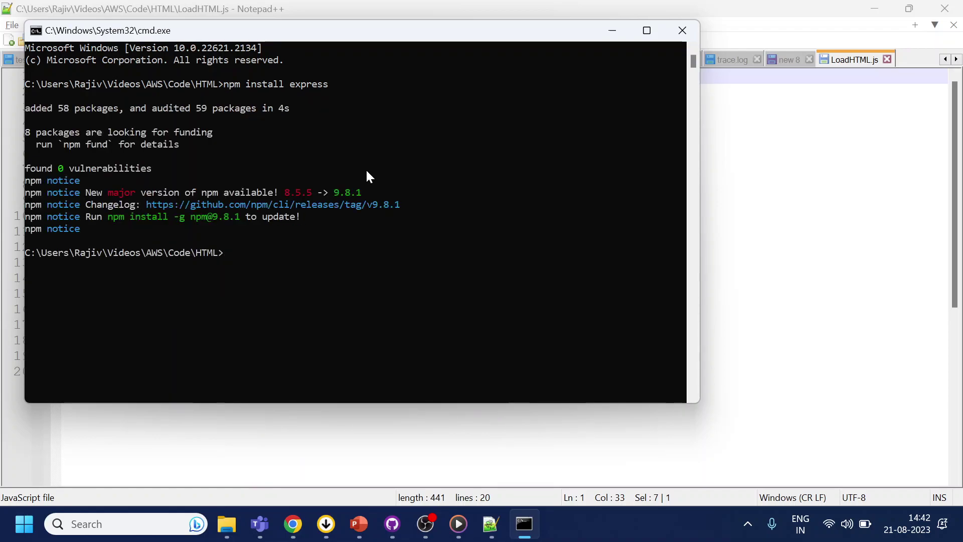
text(node te)
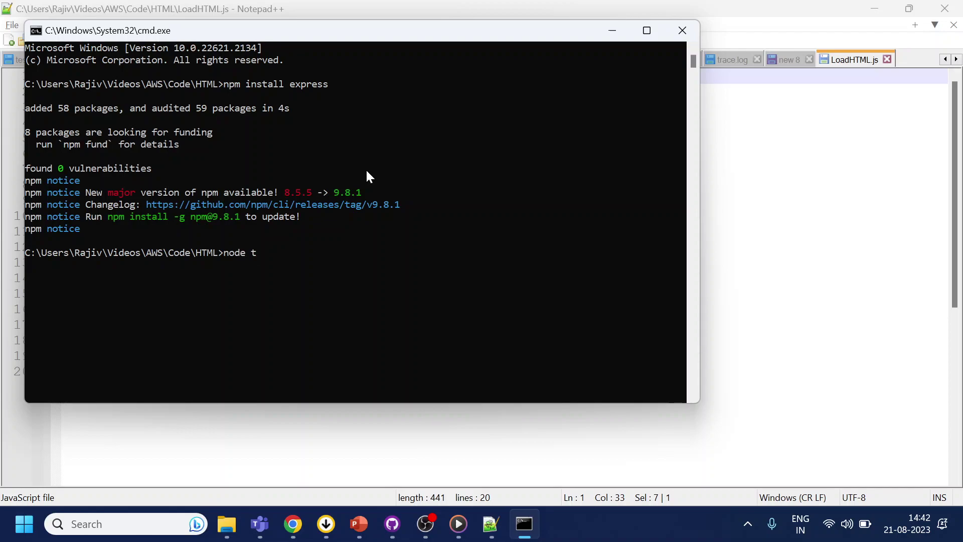
key(BackSpace)
key(BackSpace)
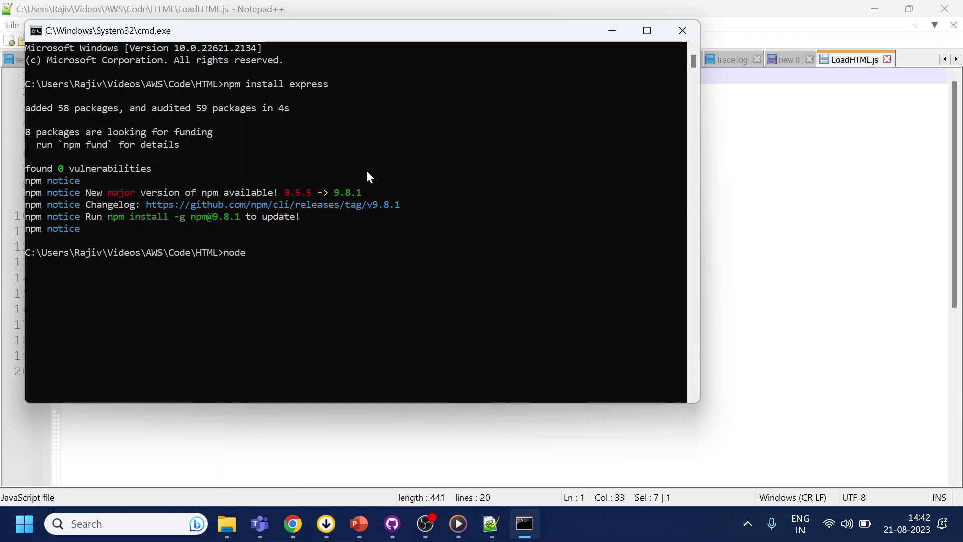
text(LoadHTML.js)
key(Return)
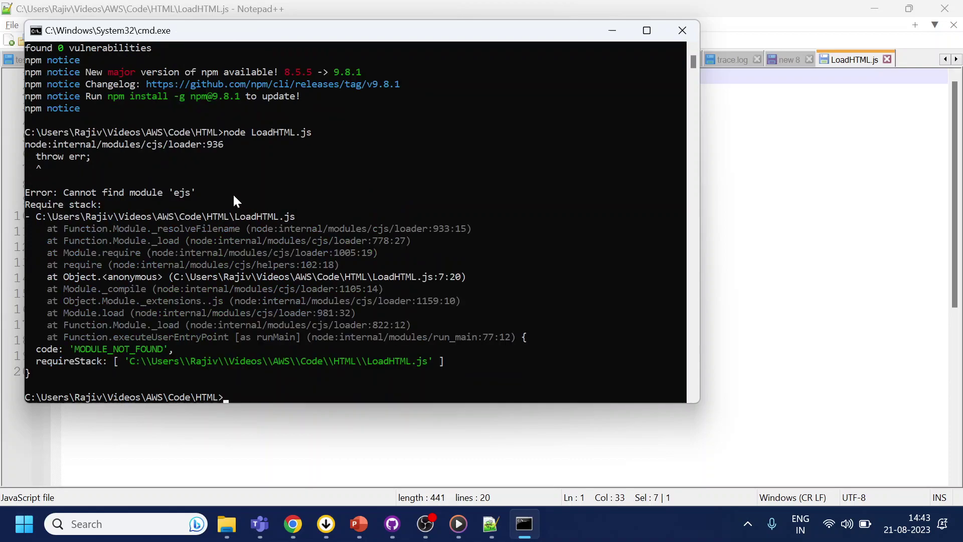
- Install ejs with npm and rerun node LoadHTML.js so it listens on port 3000
key(Up)
key(Up)
key(BackSpace)
key(BackSpace)
key(BackSpace)
key(BackSpace)
key(BackSpace)
key(BackSpace)
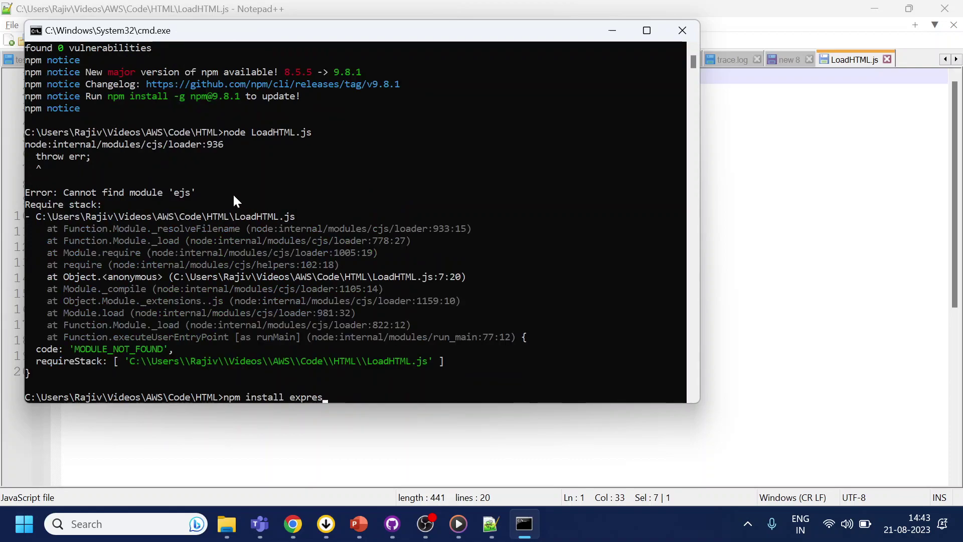
text(js)
key(Return)
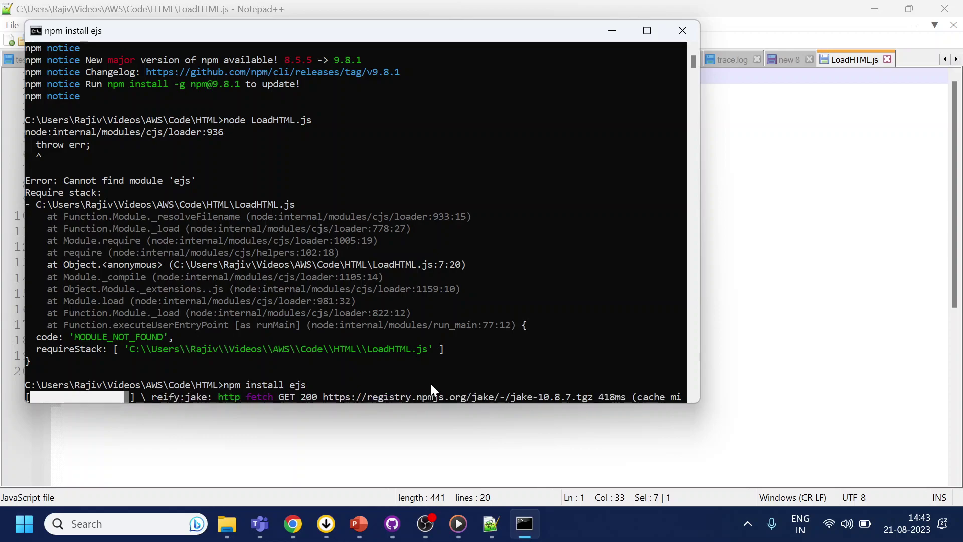
key(Up)
key(Up)
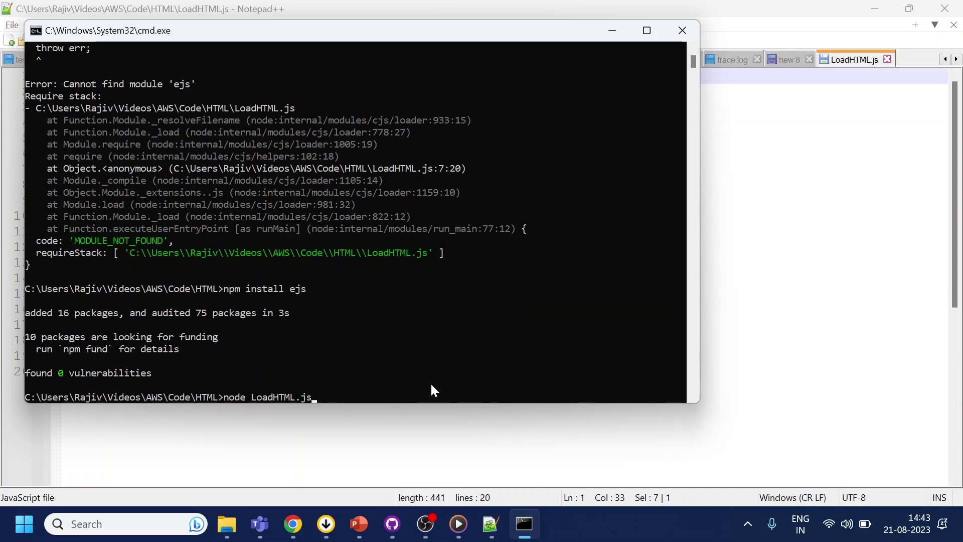
key(Return)
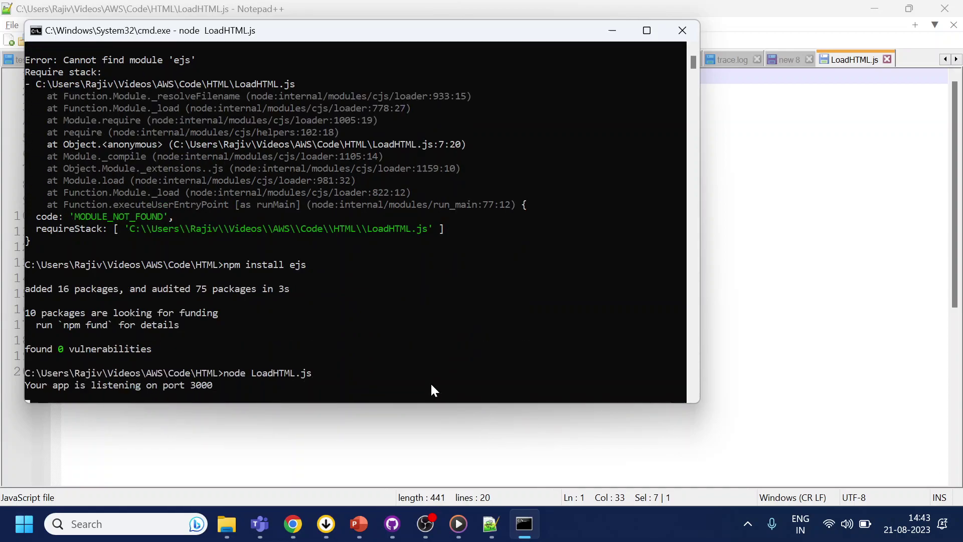
- Load localhost:3000/test in Chrome and open the Read the Manual Chatbot widget
click(293, 524)
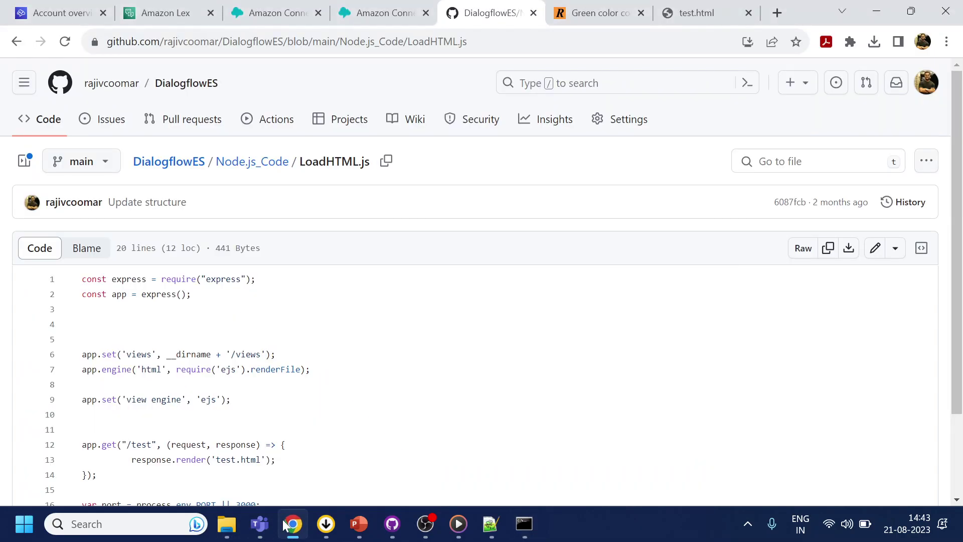
click(697, 13)
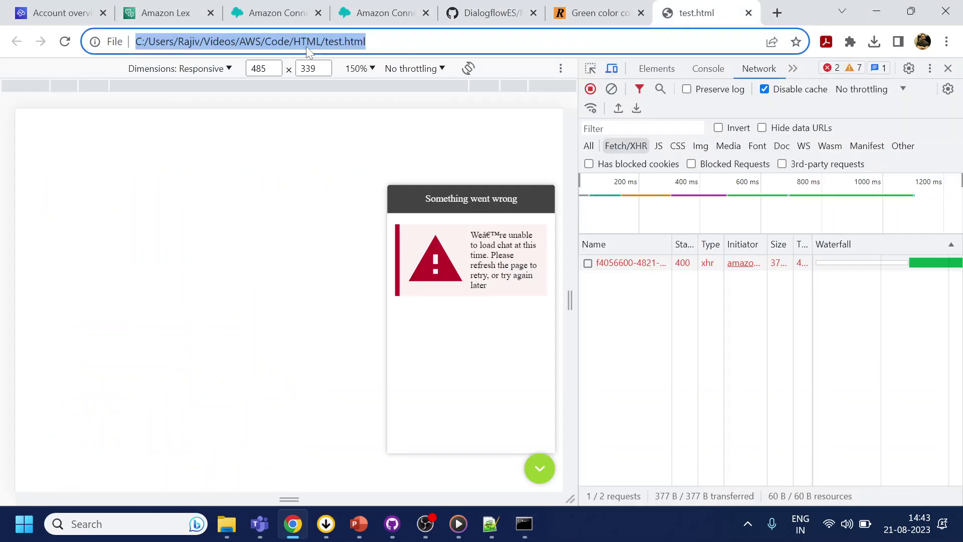
text(lo)
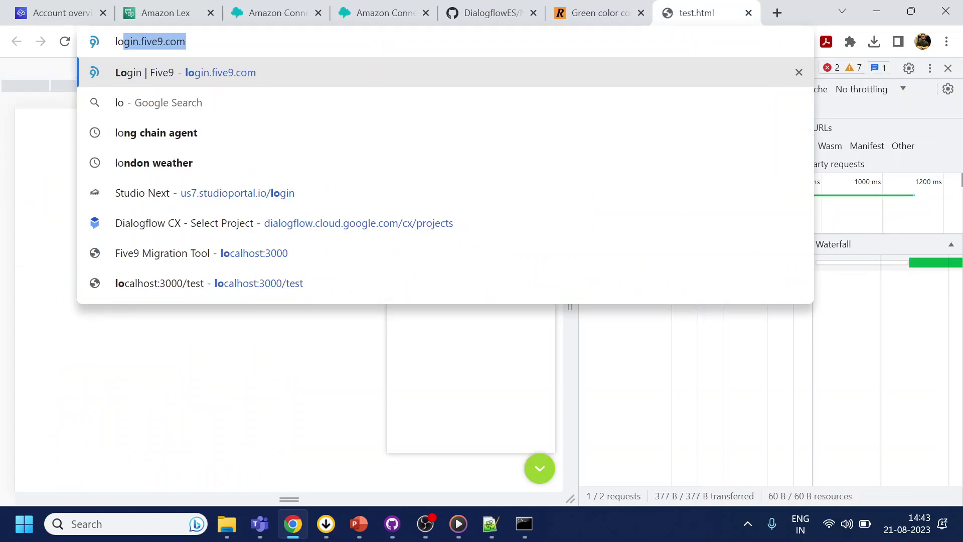
text(cal)
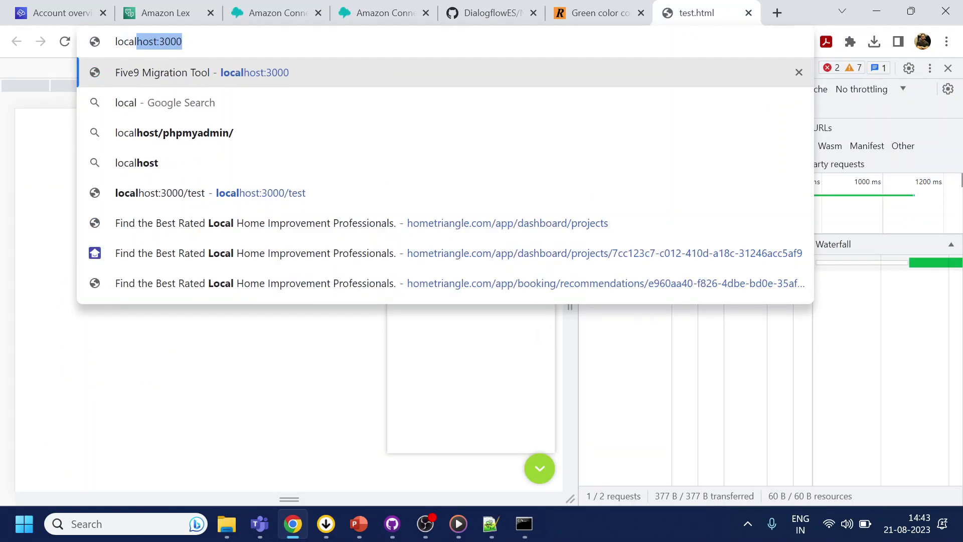
key(Return)
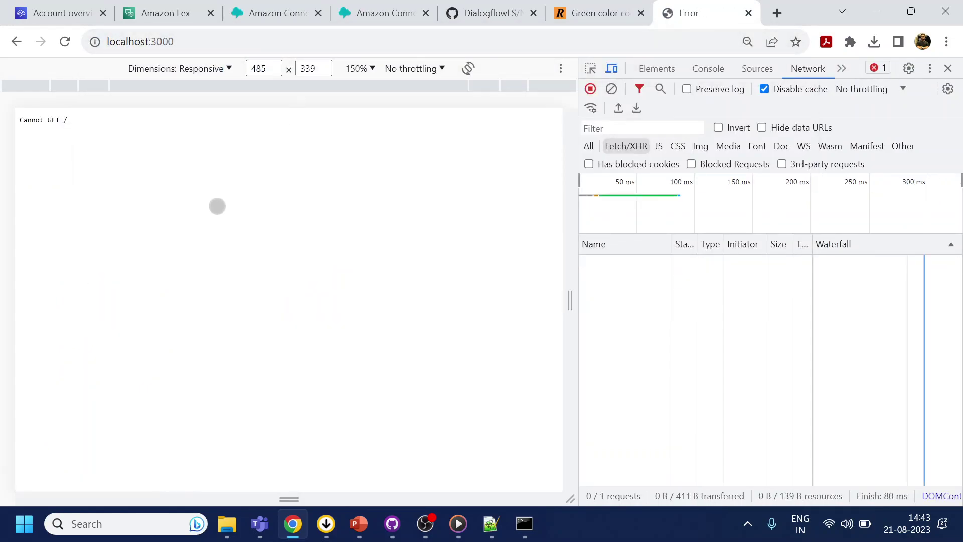
key(ctrl+l)
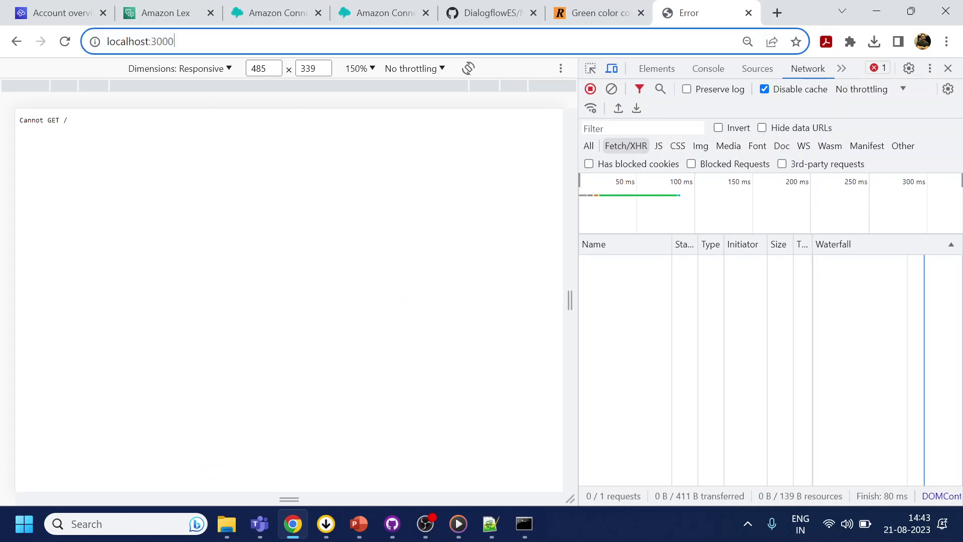
key(End)
text(test)
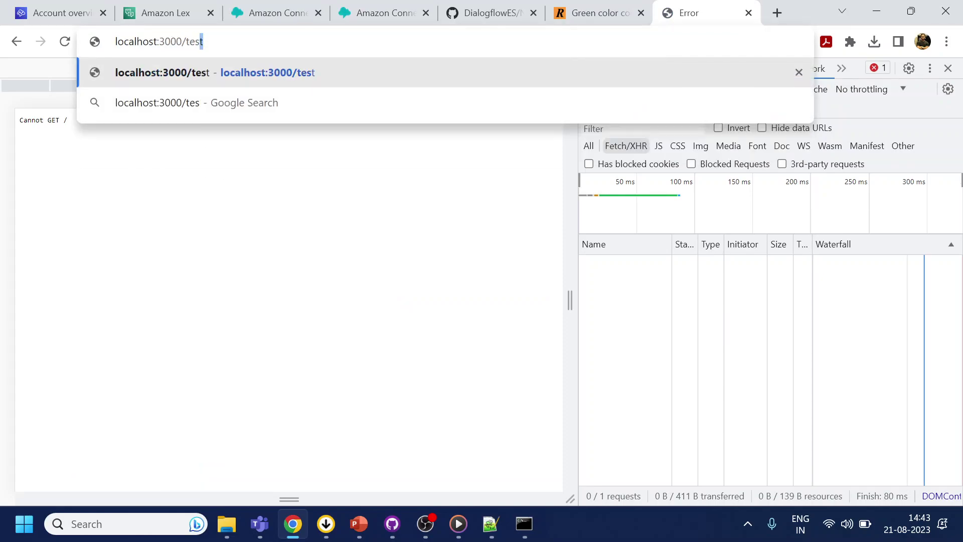
key(Return)
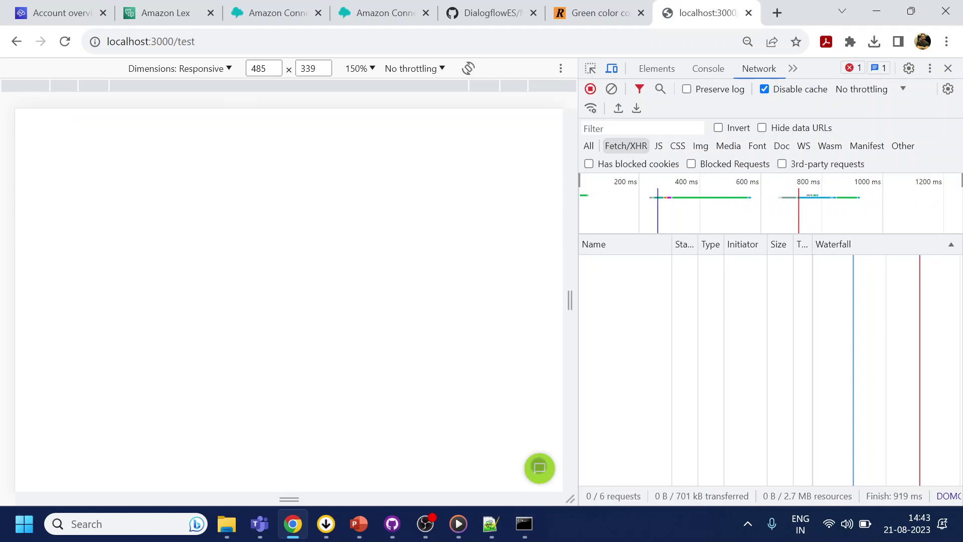
click(540, 468)
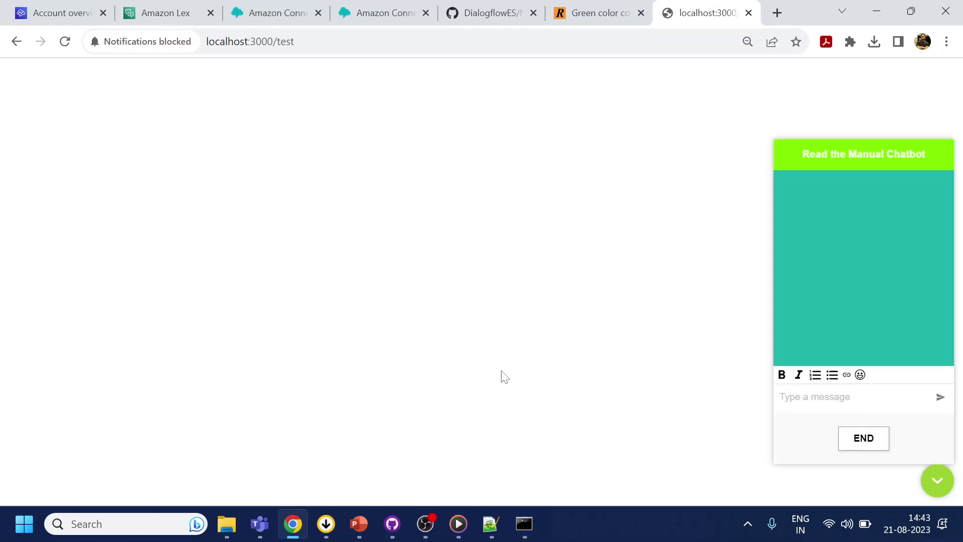
- Allow site notifications and send the bot 'i want to book RTPCR'
click(131, 42)
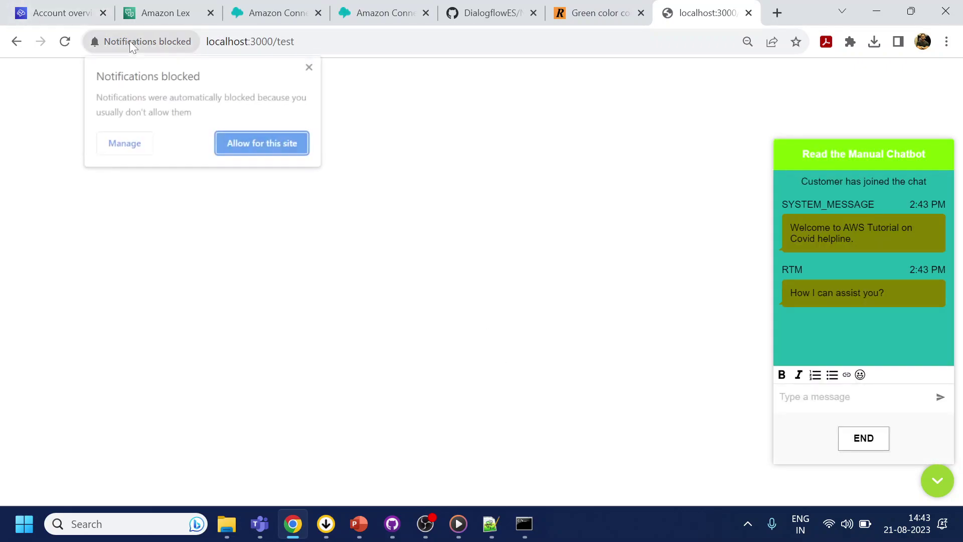
click(233, 146)
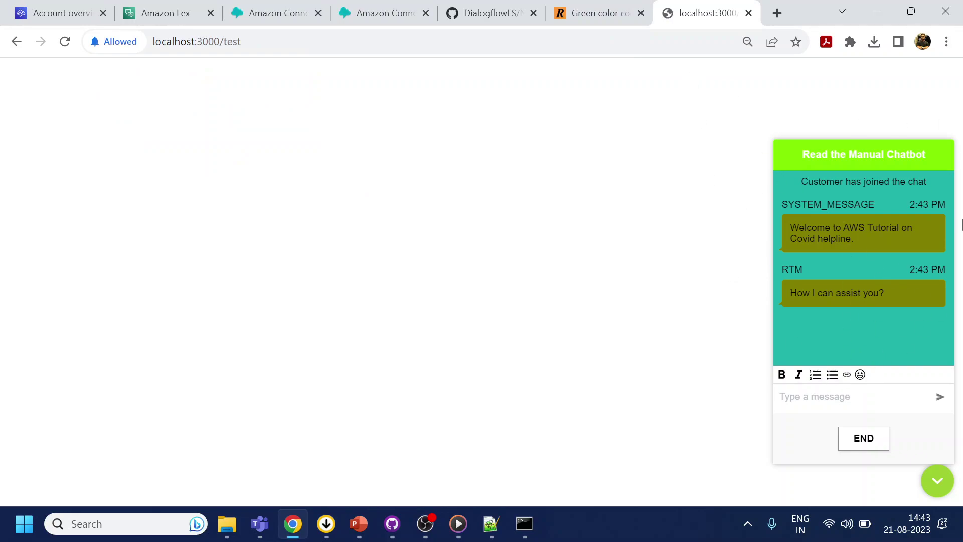
click(888, 396)
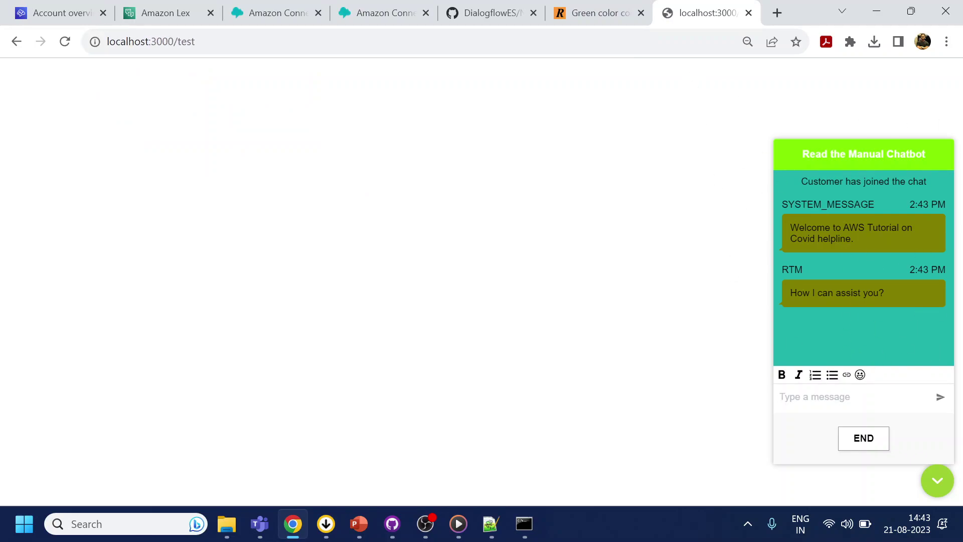
text(i want to book)
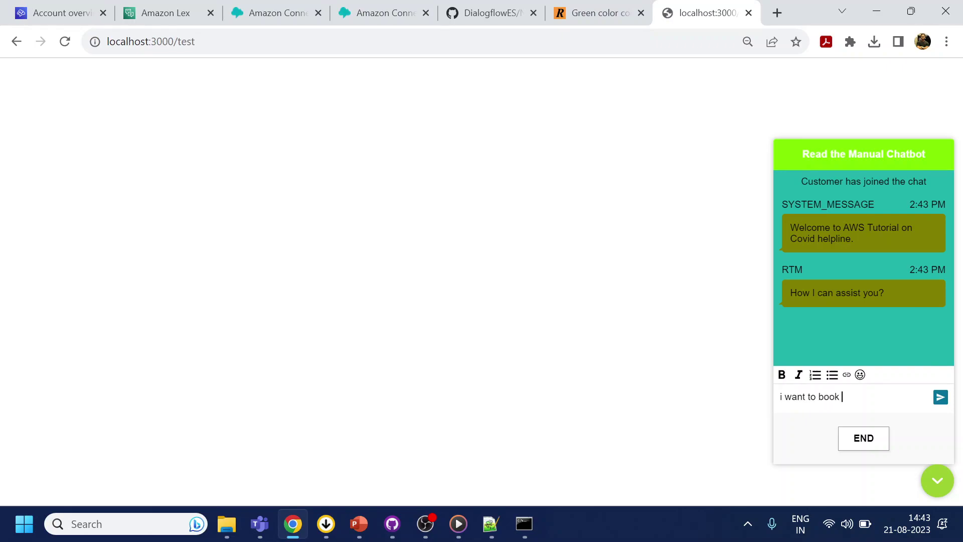
text( RTPCR)
key(Return)
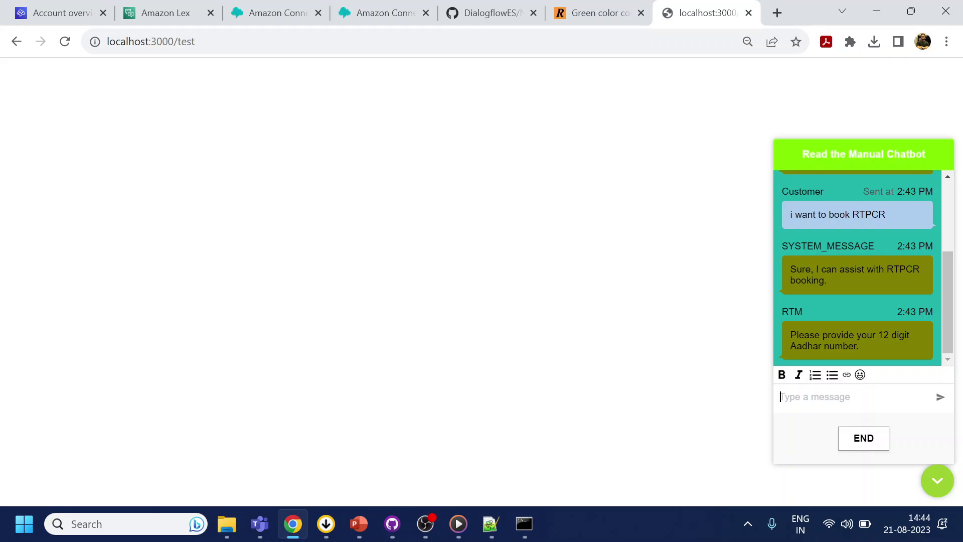
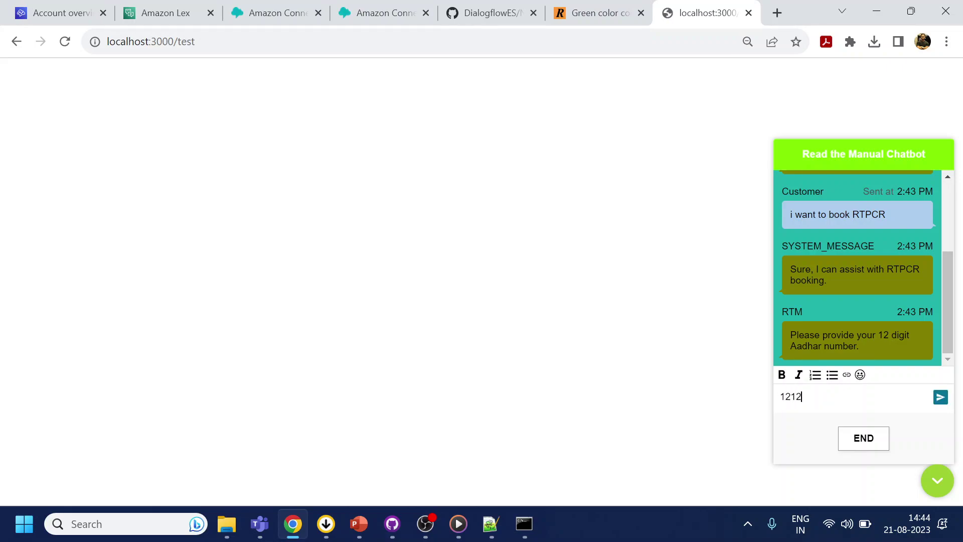
- Send the Aadhar number, then answer the date question with 'today at 4 pm'
key(Return)
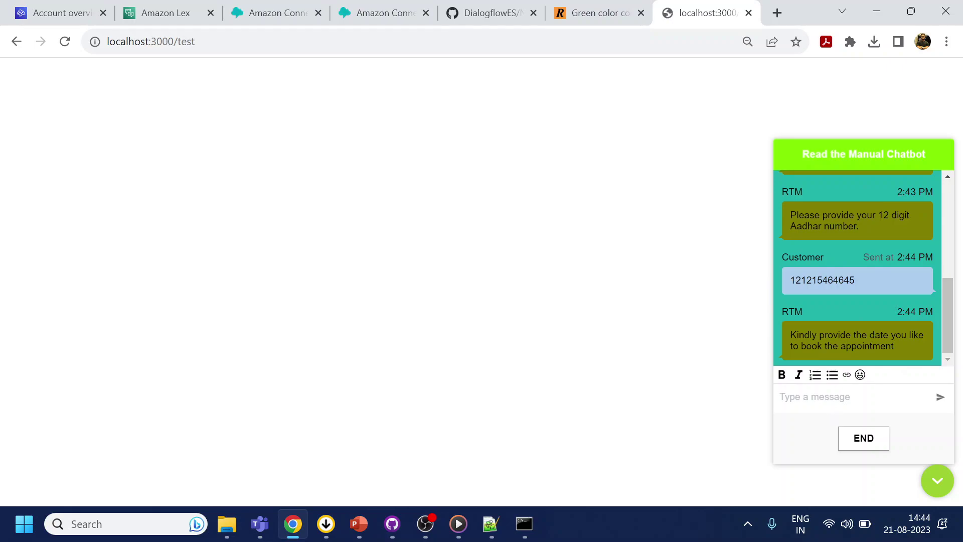
text(today at 4)
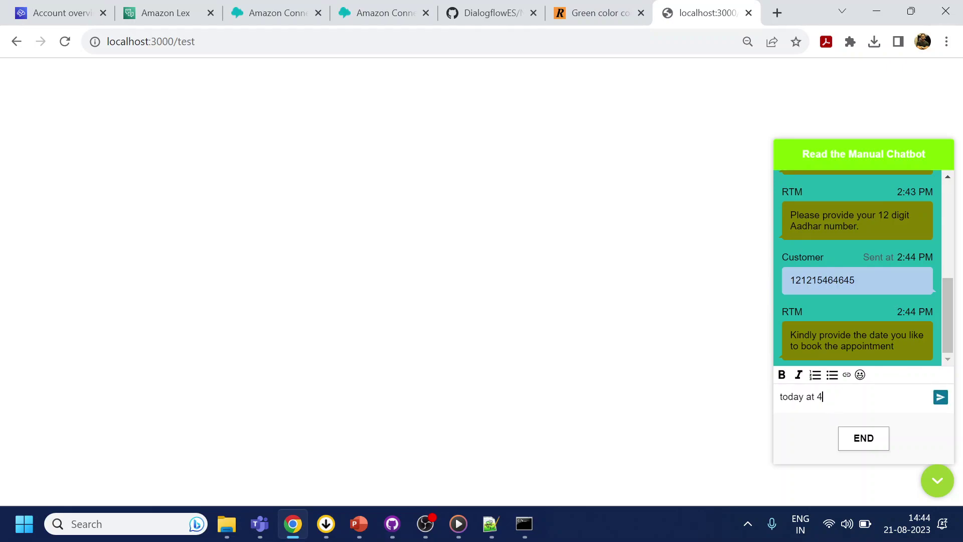
text( pm)
key(Return)
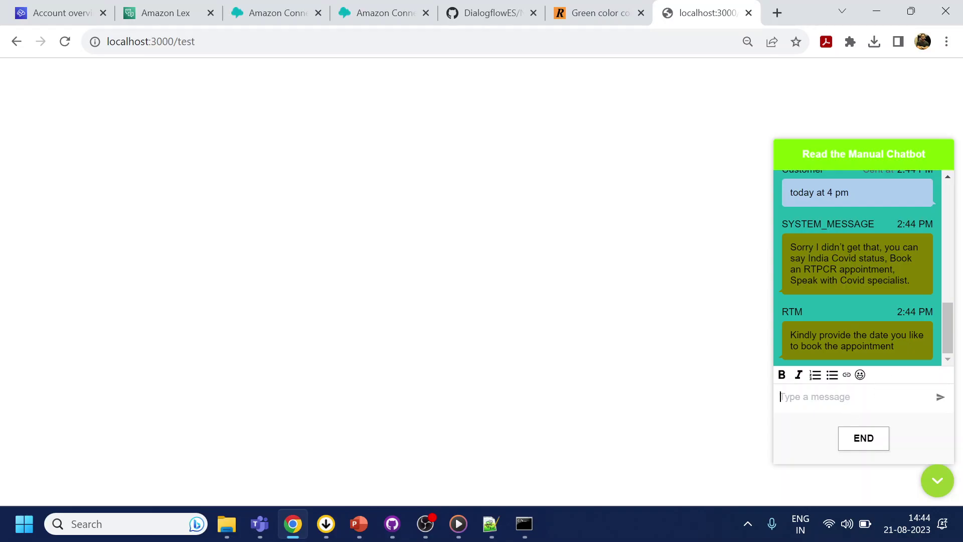
- Give 'today' as the appointment date and '4' as the time
text(today)
key(Return)
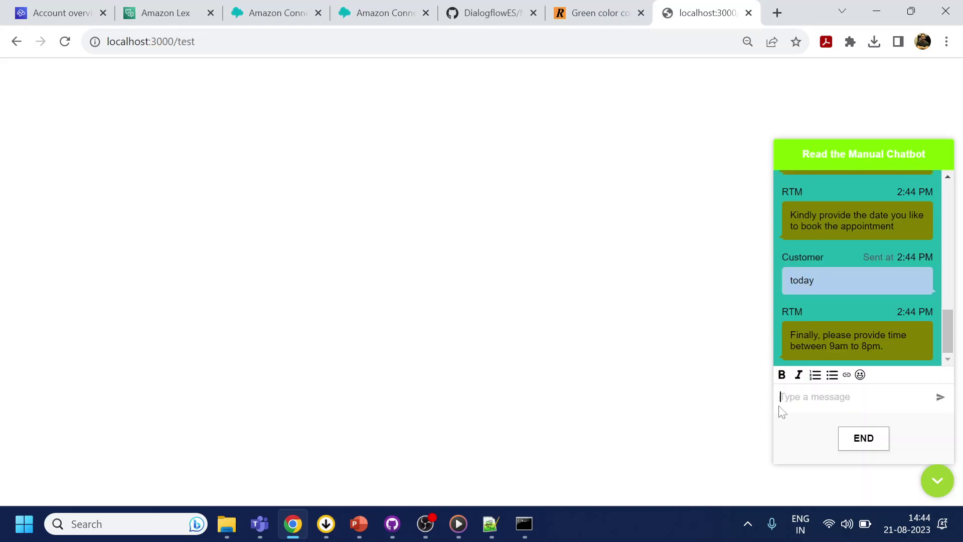
text(4pm)
key(Return)
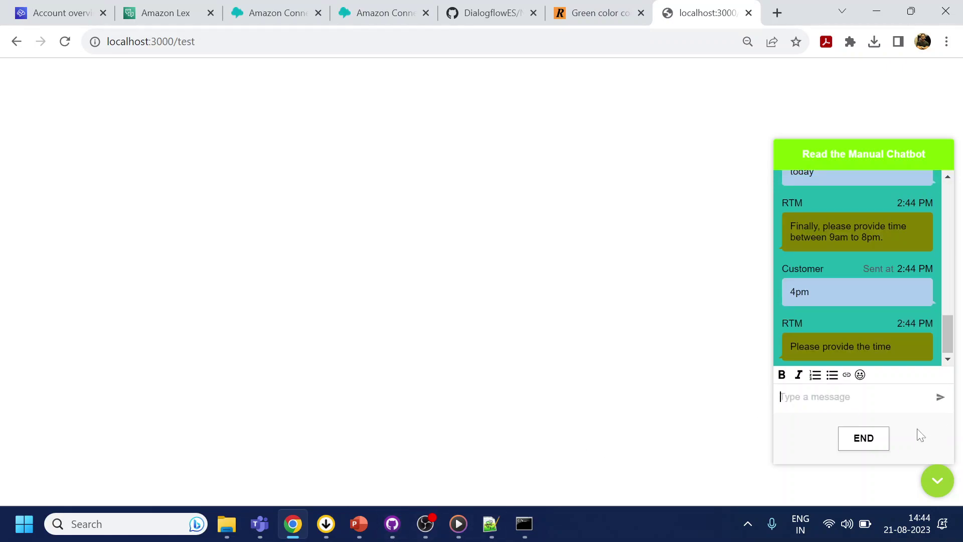
text(4)
key(Return)
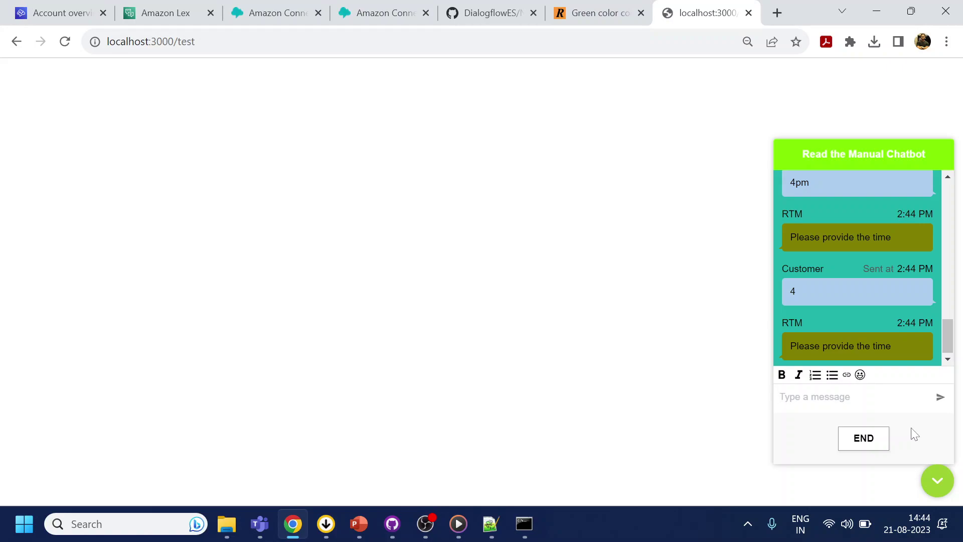
text(4)
key(Return)
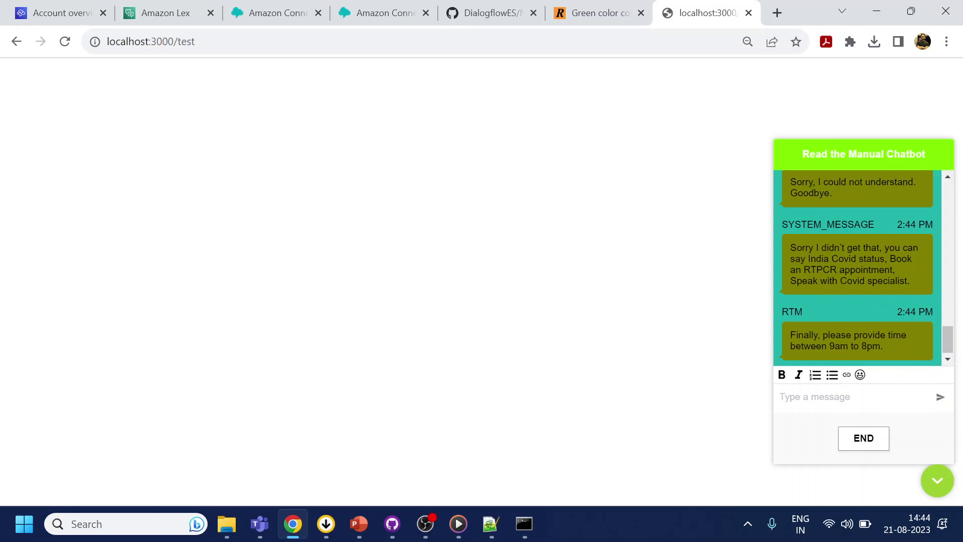
text(4 pm)
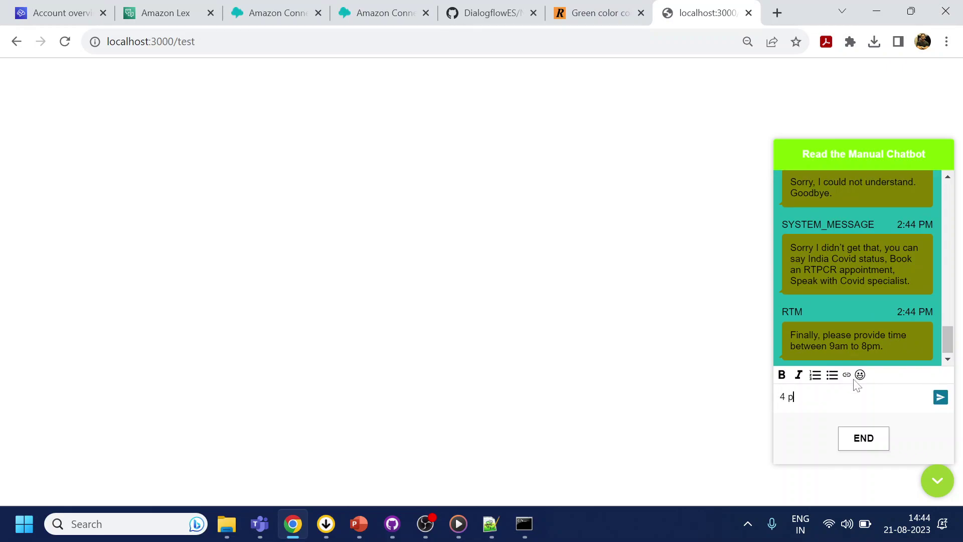
key(Return)
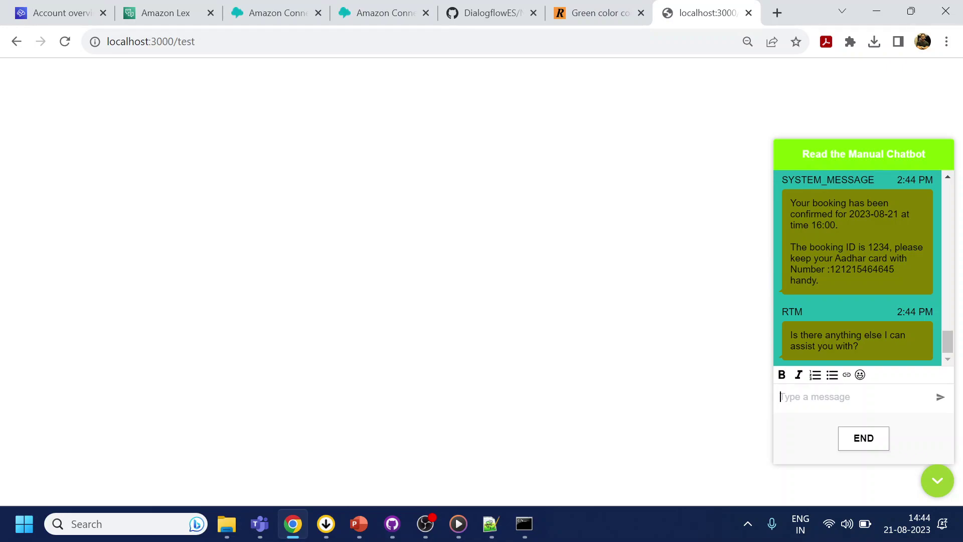
scroll(826, 262, up, 3)
triple_click(817, 296)
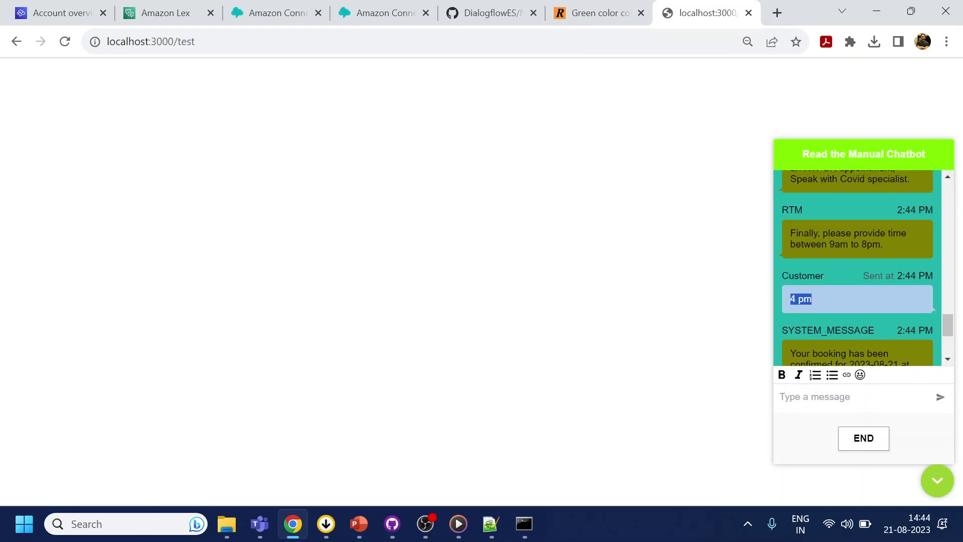
scroll(862, 323, down, 3)
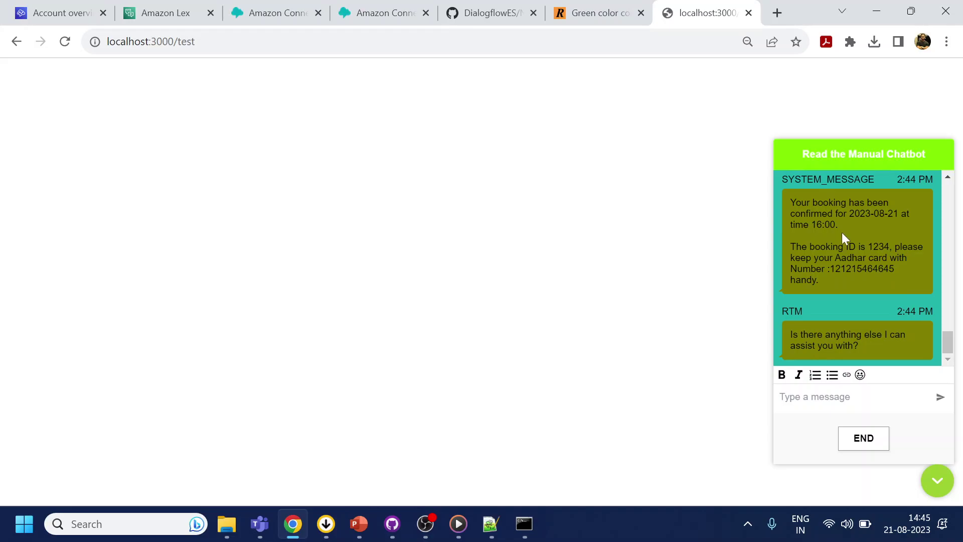
- Reply 'no' to end the chat, check the Amazon Connect widget settings, and return to the test page
click(842, 401)
text(no)
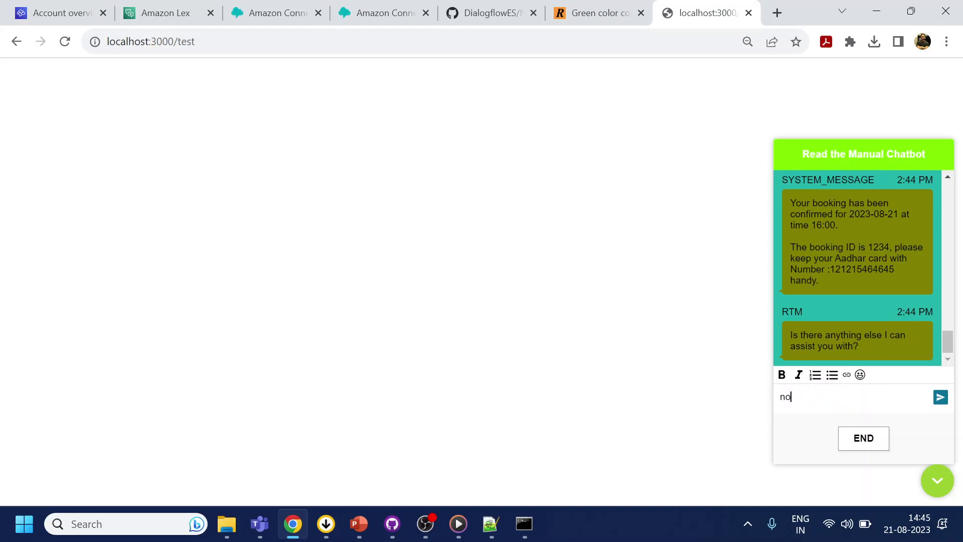
key(Return)
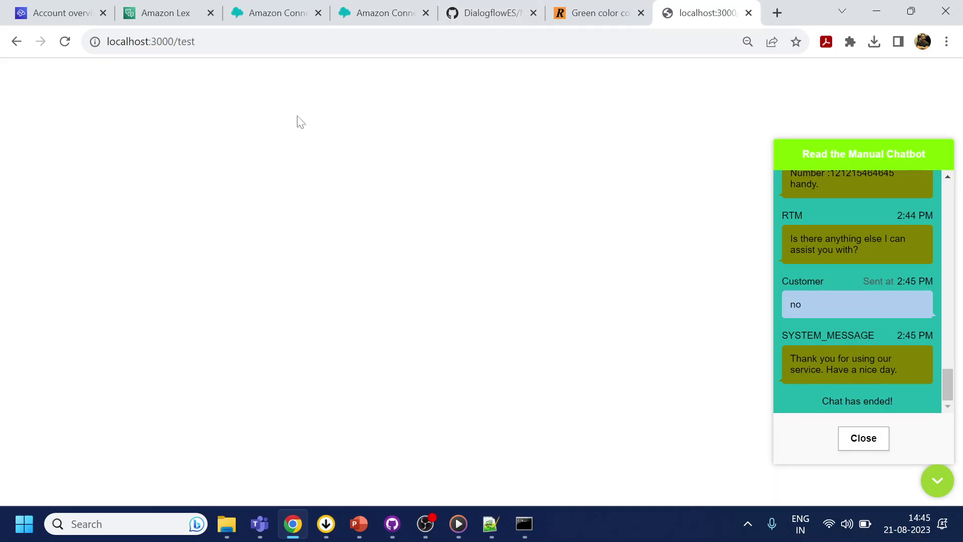
click(254, 11)
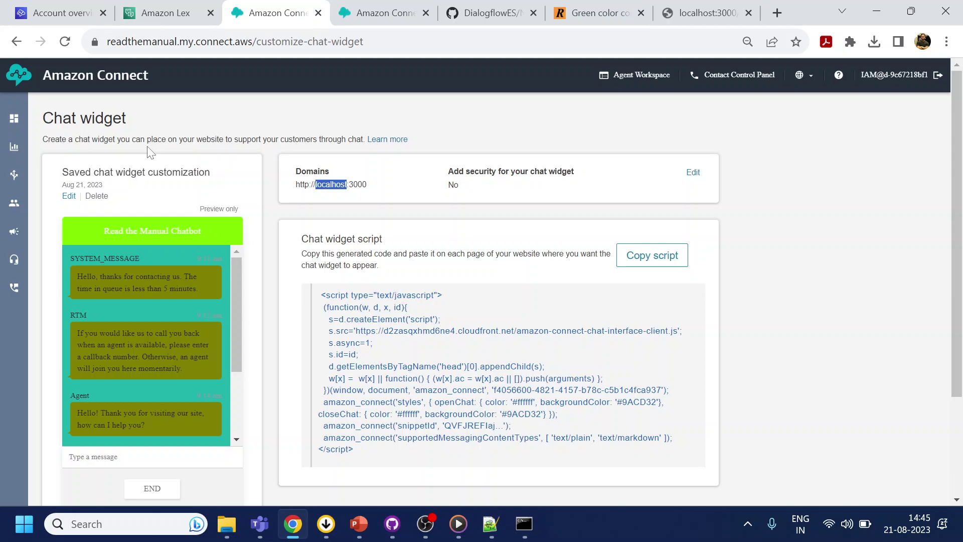
click(707, 12)
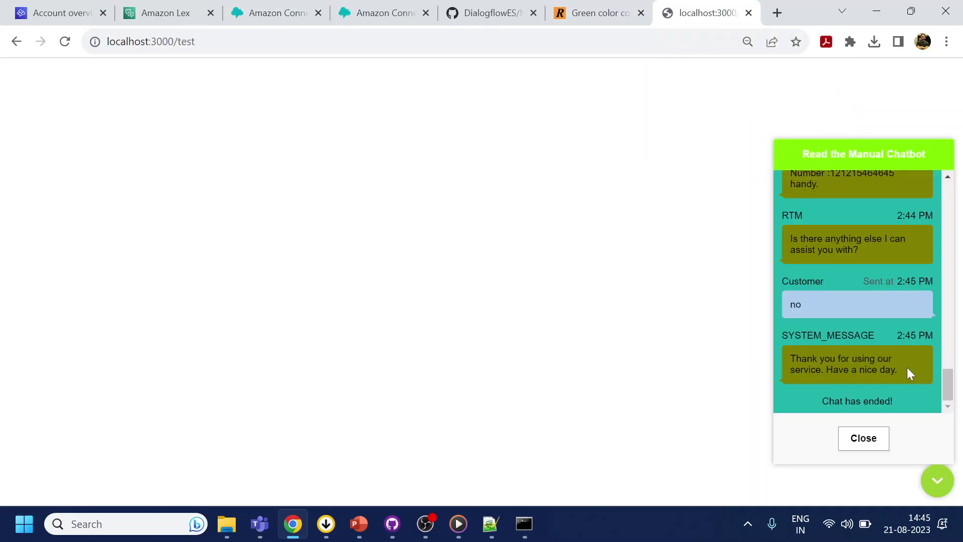